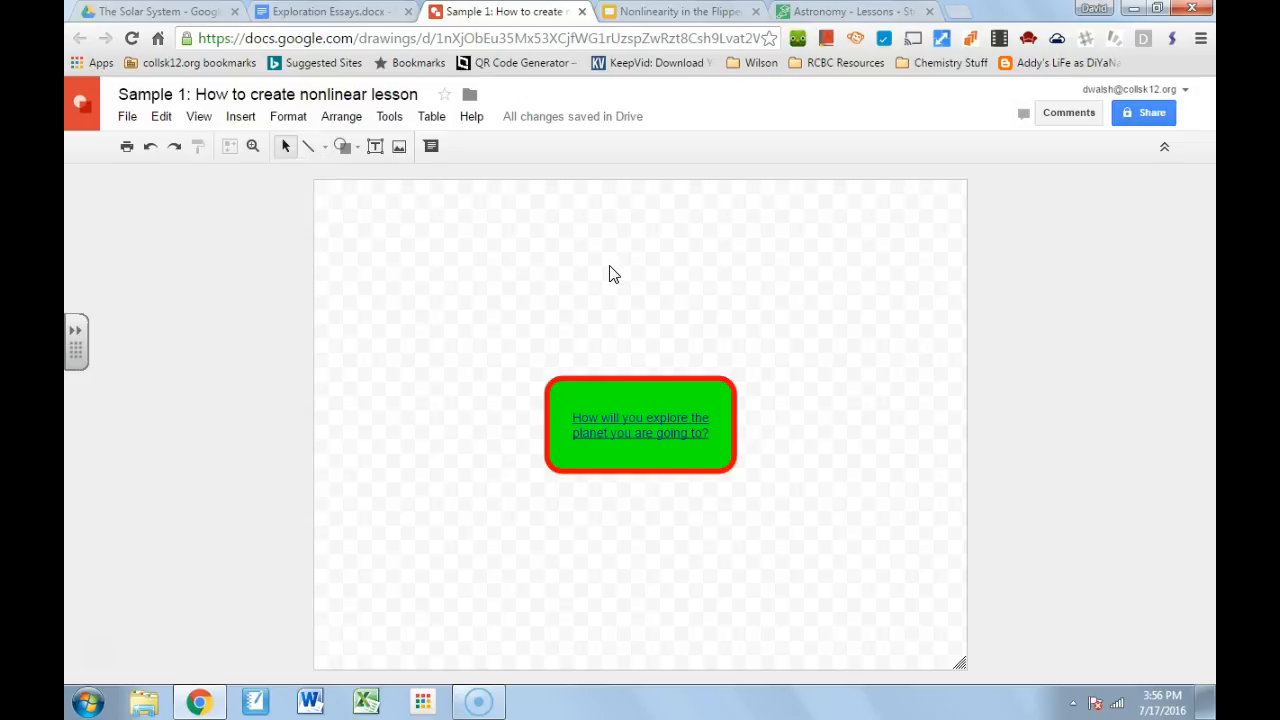
# Step: Draw a straight line from the central green box's upper-left edge outward toward the upper left of the canvas
pyautogui.click(311, 152)
pyautogui.click(308, 146)
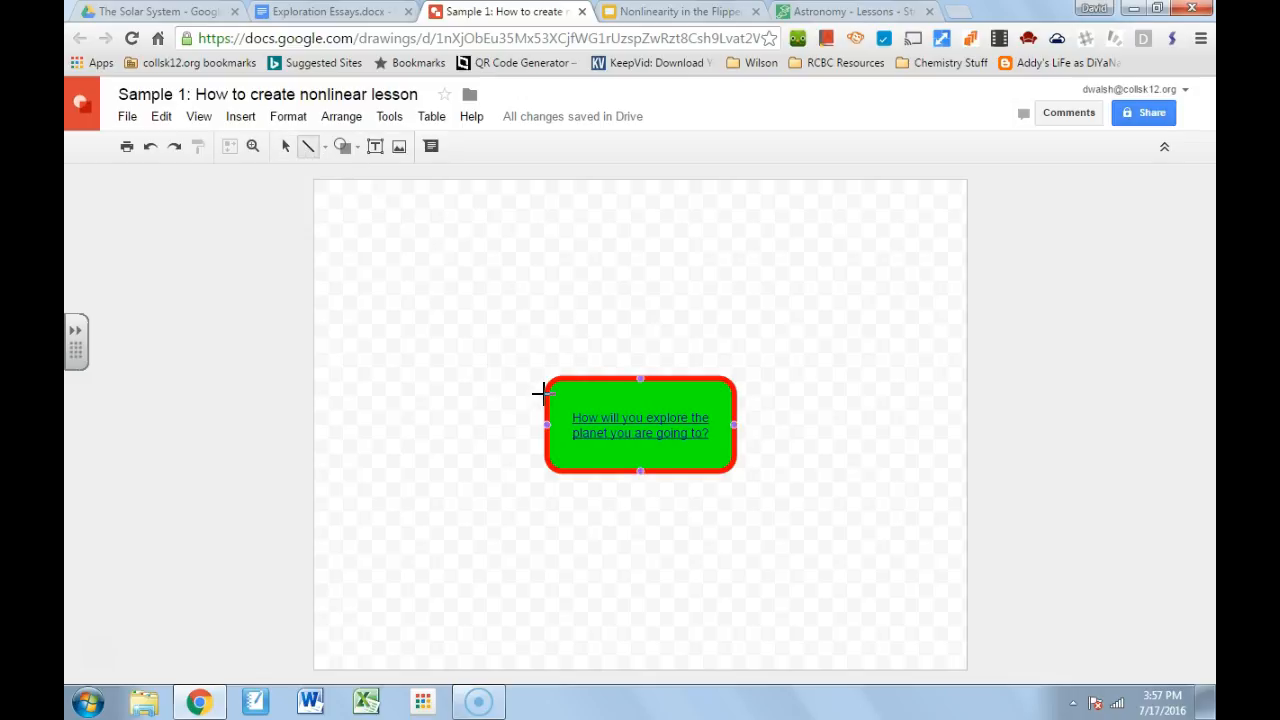
pyautogui.moveTo(545, 393)
pyautogui.mouseDown()
pyautogui.moveTo(460, 380)
pyautogui.moveTo(440, 347)
pyautogui.mouseUp()
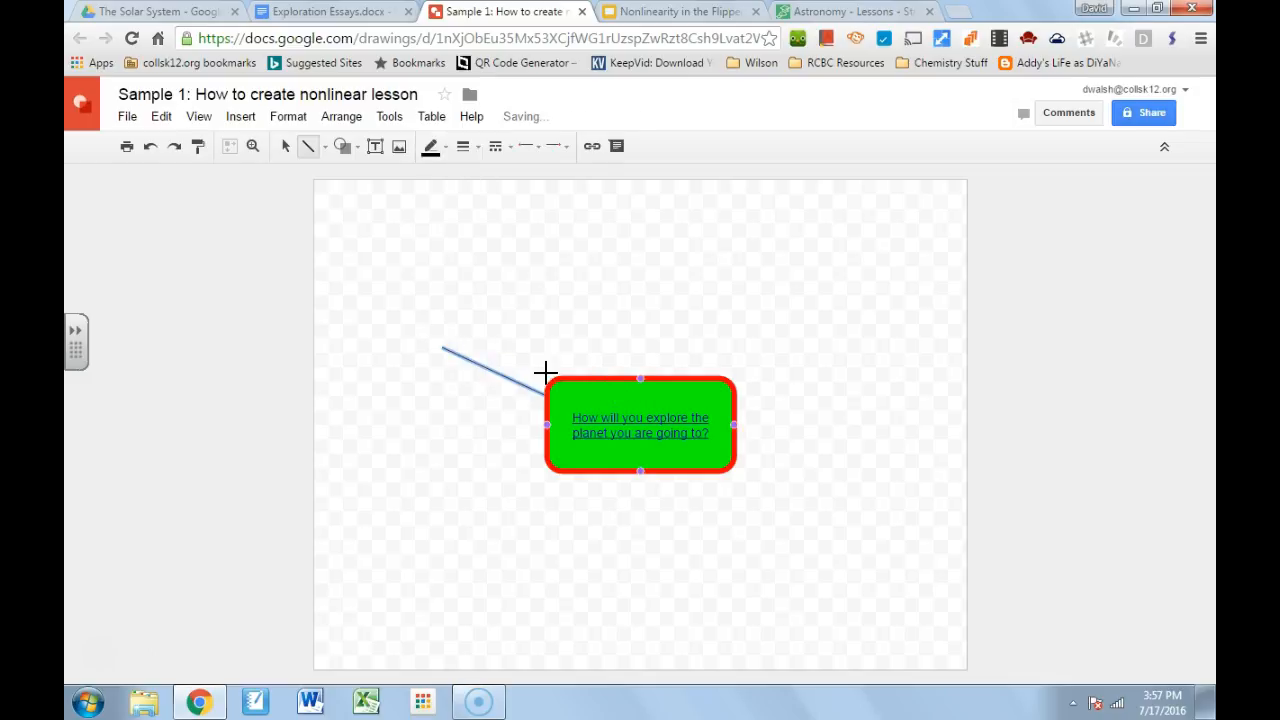
# Step: Format the new connector line in red with a 4px thickness, removing any stray extra line
pyautogui.click(446, 150)
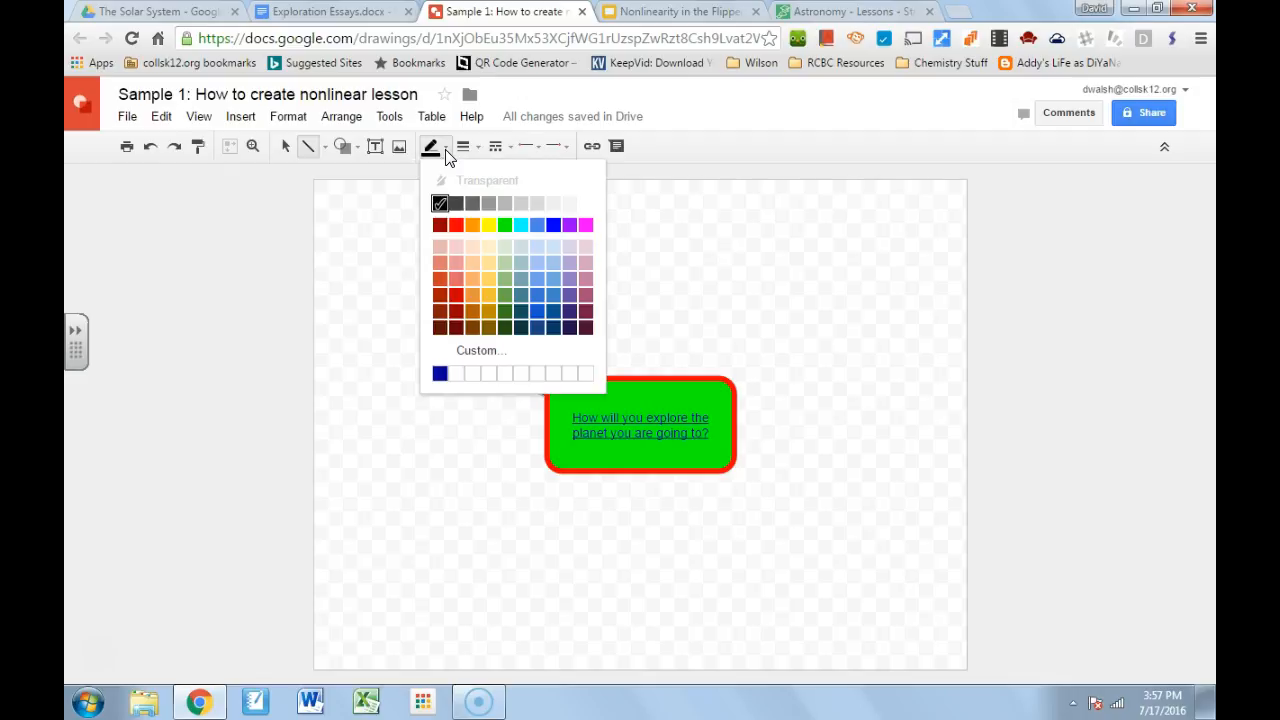
pyautogui.click(455, 226)
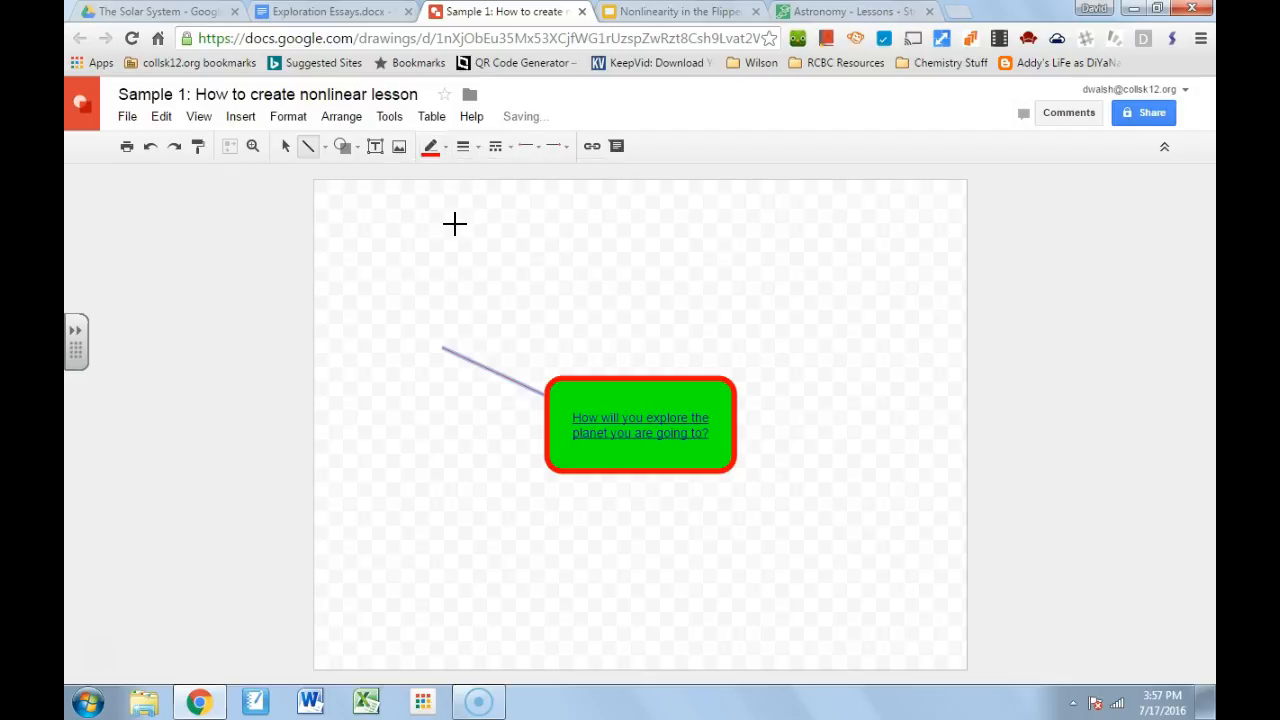
pyautogui.click(474, 149)
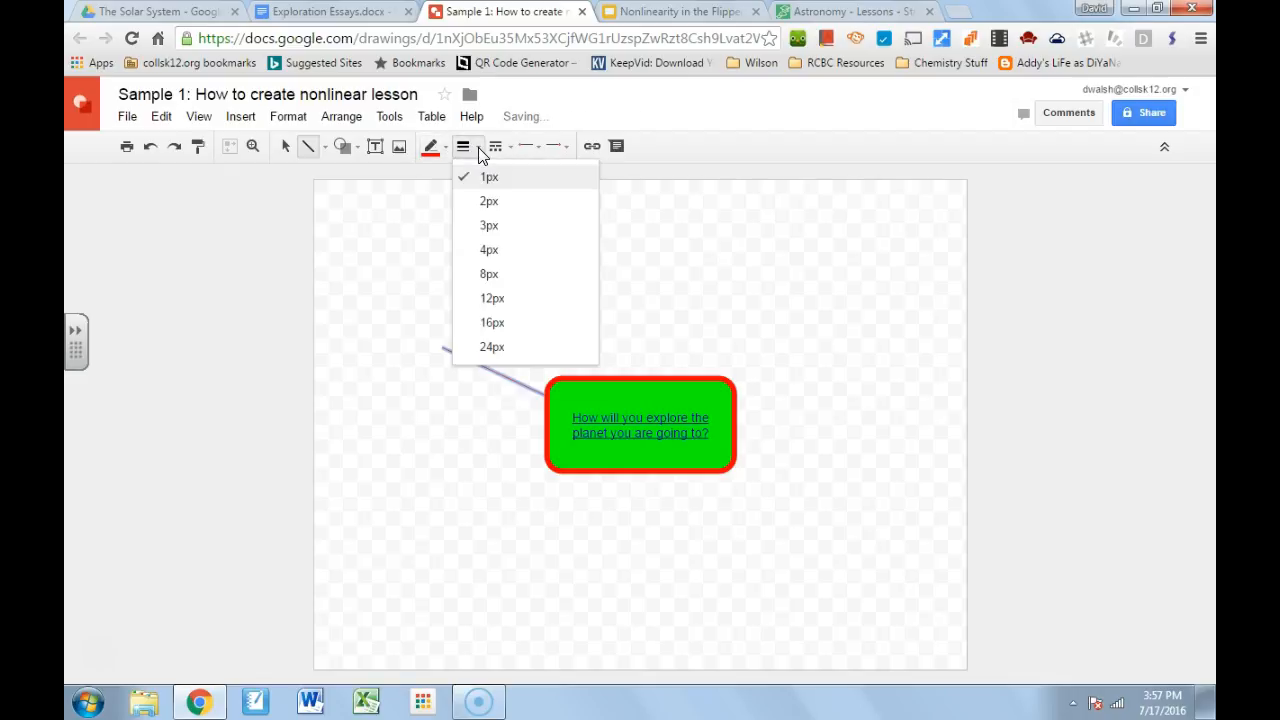
pyautogui.click(490, 273)
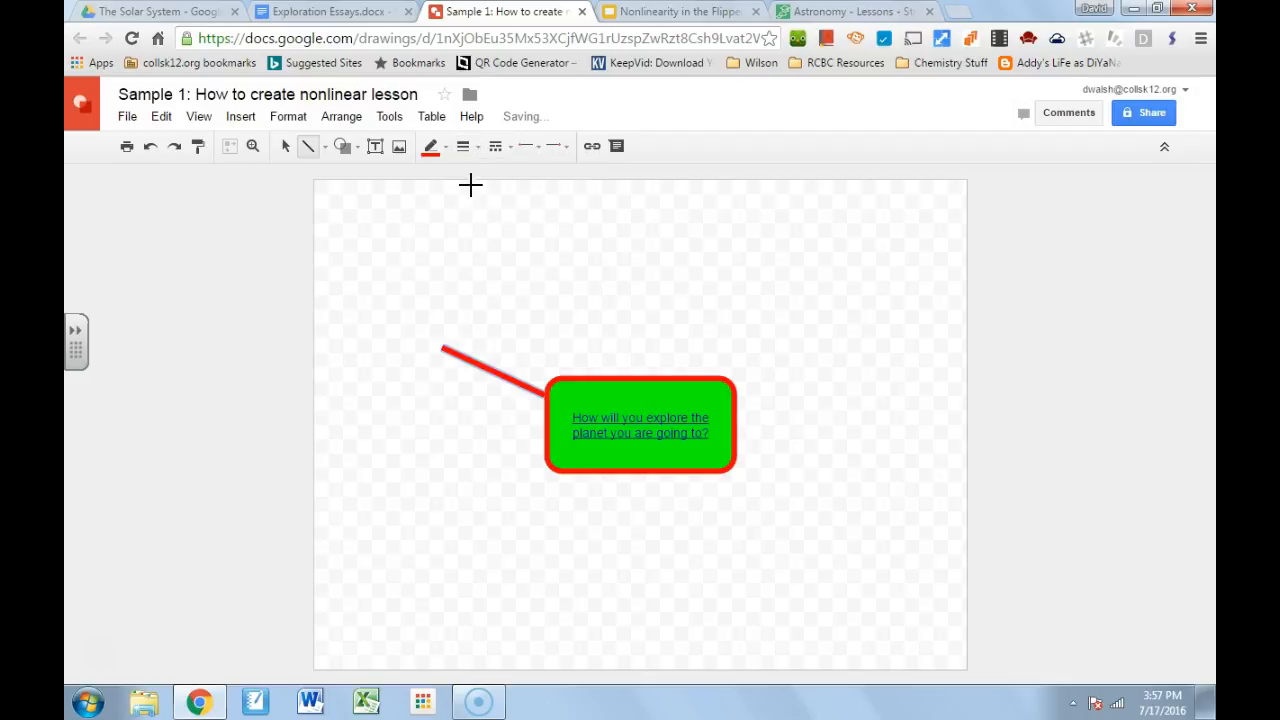
pyautogui.click(443, 153)
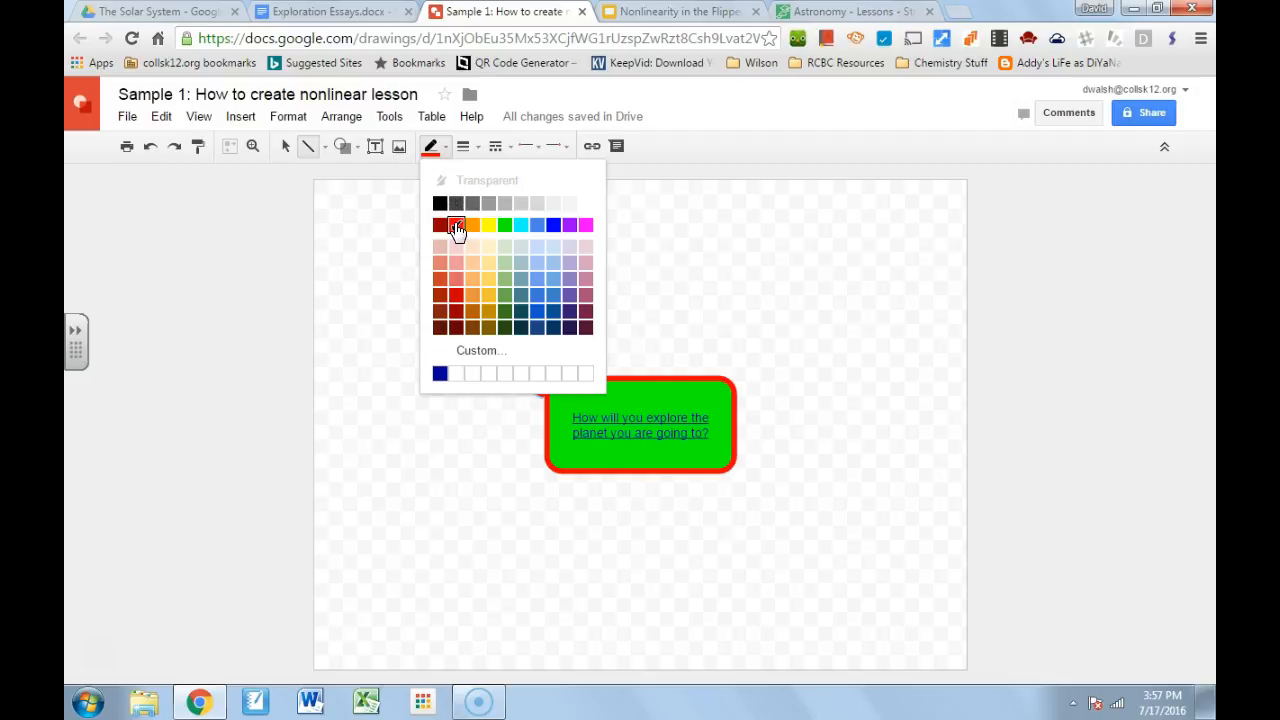
pyautogui.click(476, 146)
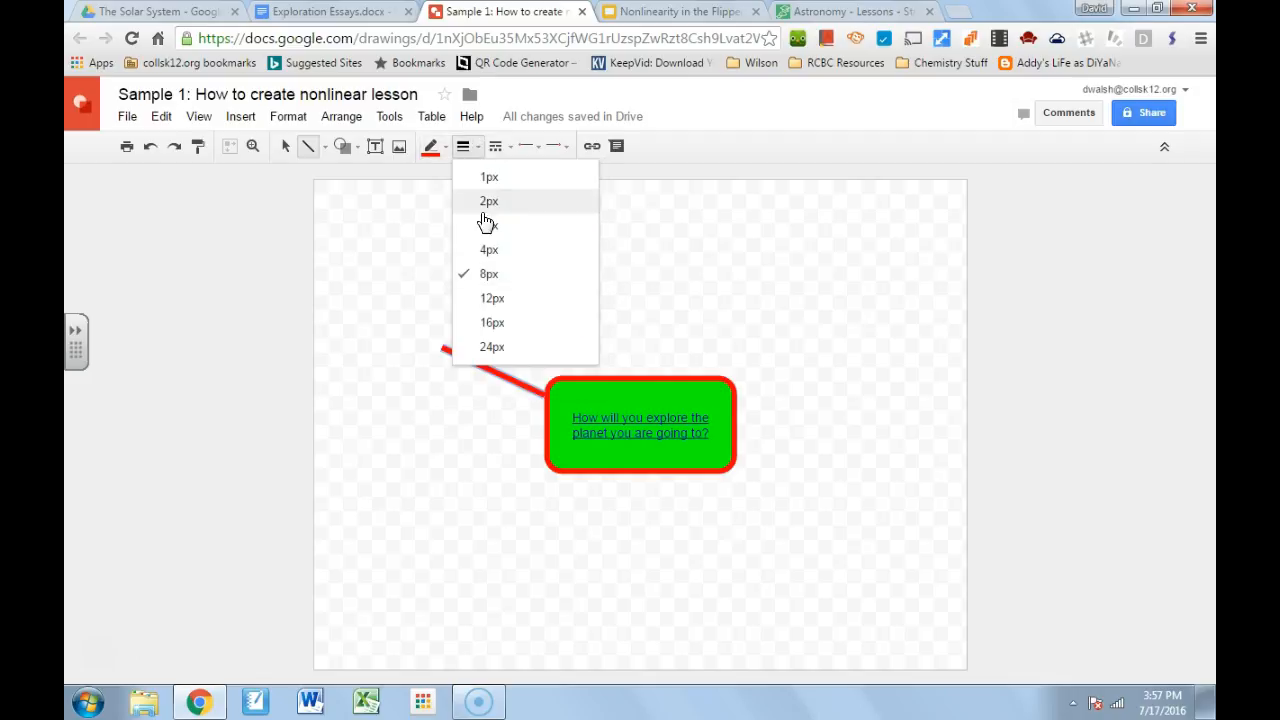
pyautogui.click(487, 250)
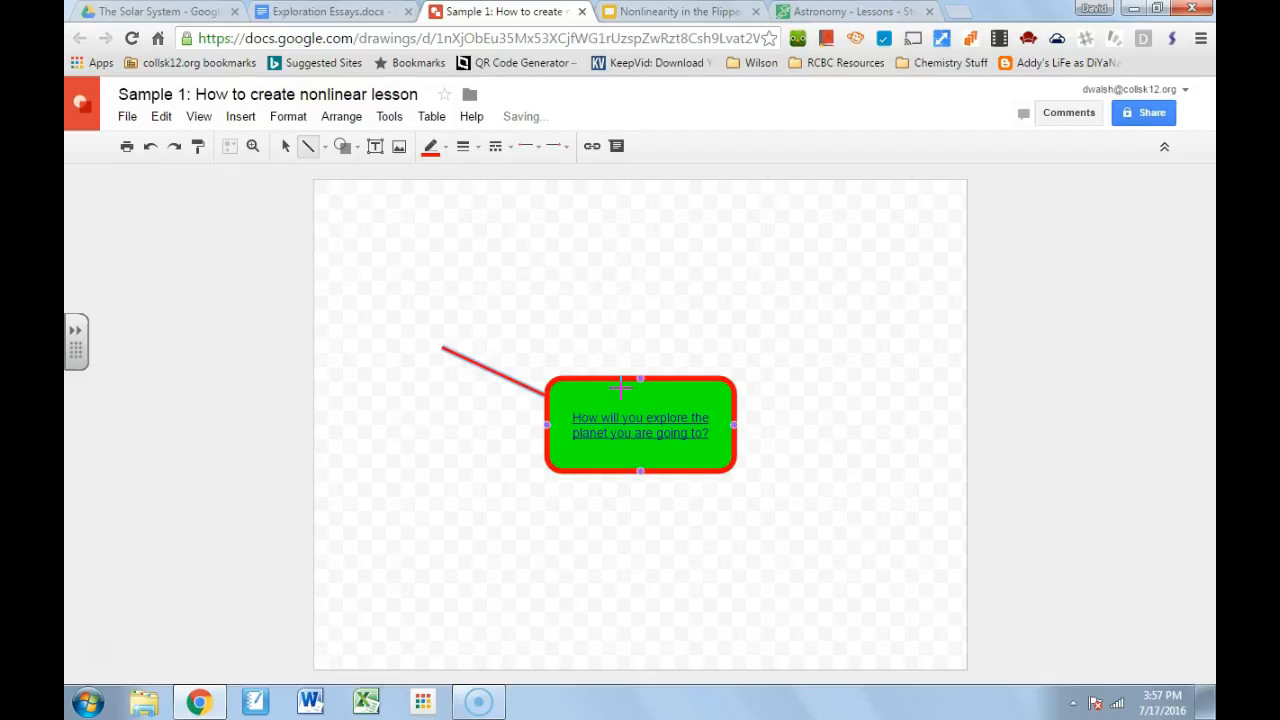
pyautogui.moveTo(575, 322); pyautogui.dragTo(662, 406)
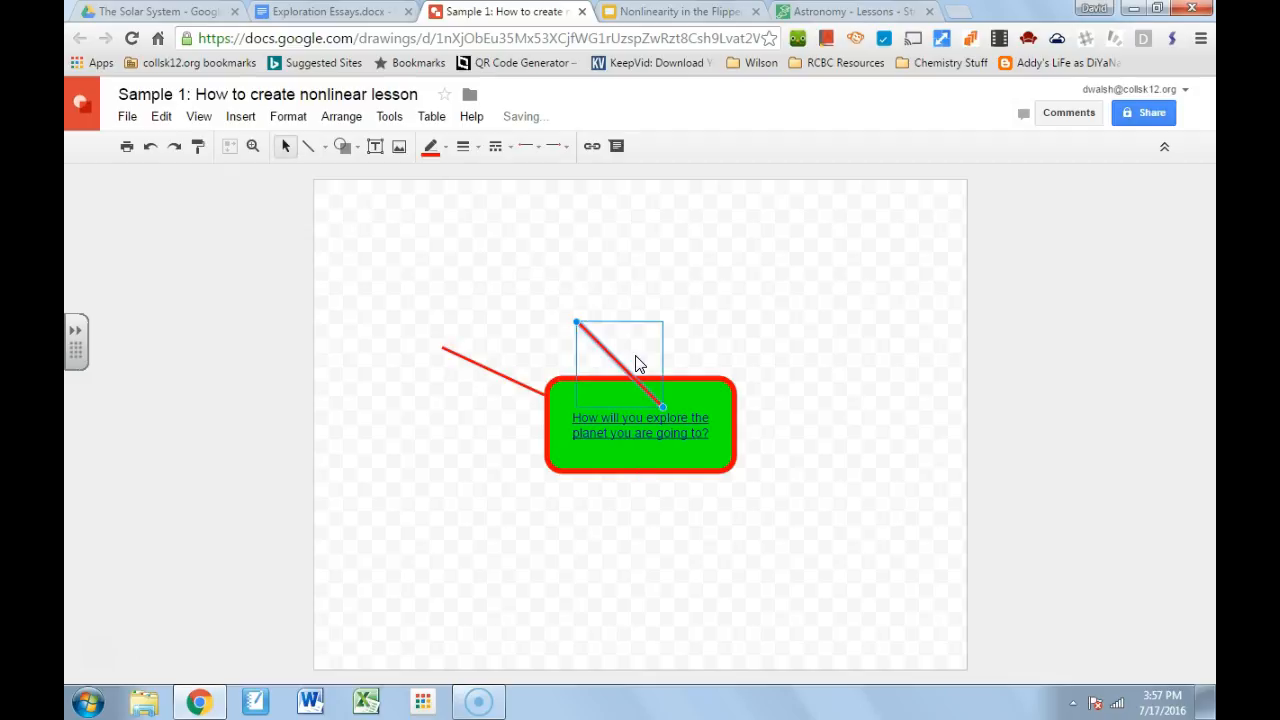
pyautogui.press('Delete')
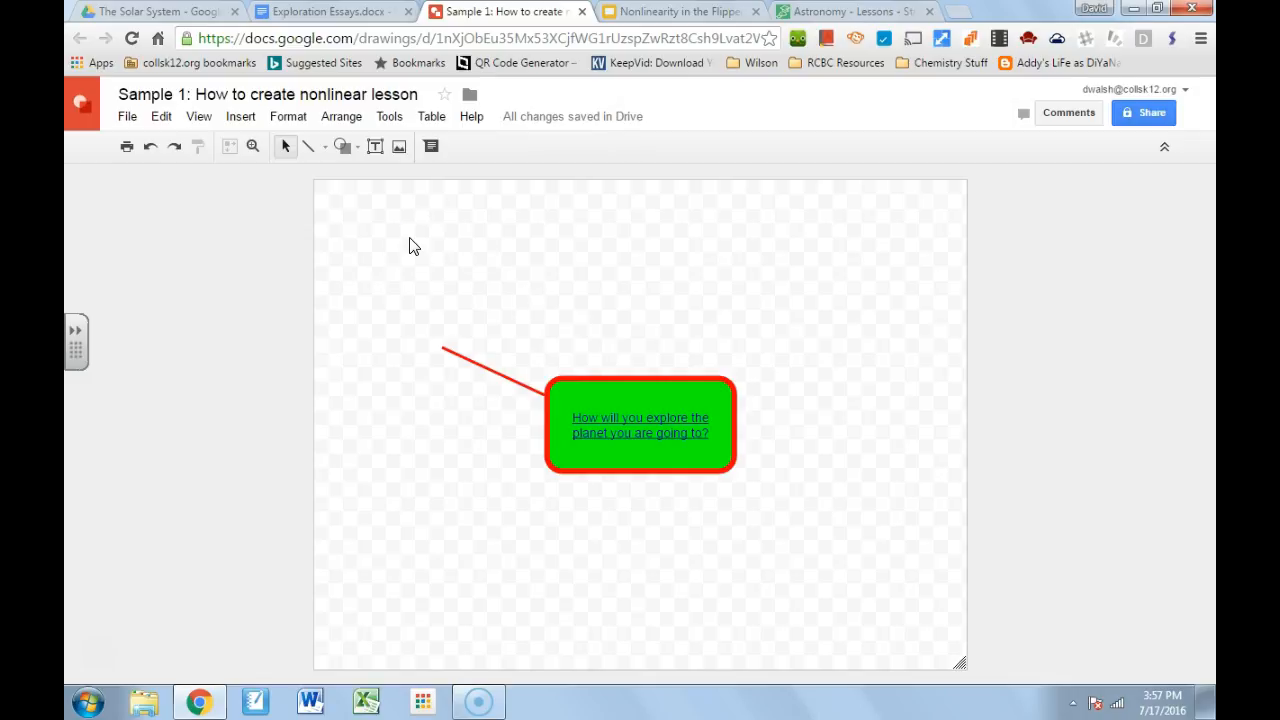
# Step: Draw a circle at the outer end of the red line and widen it slightly on its left side
pyautogui.click(342, 146)
pyautogui.moveTo(380, 186)
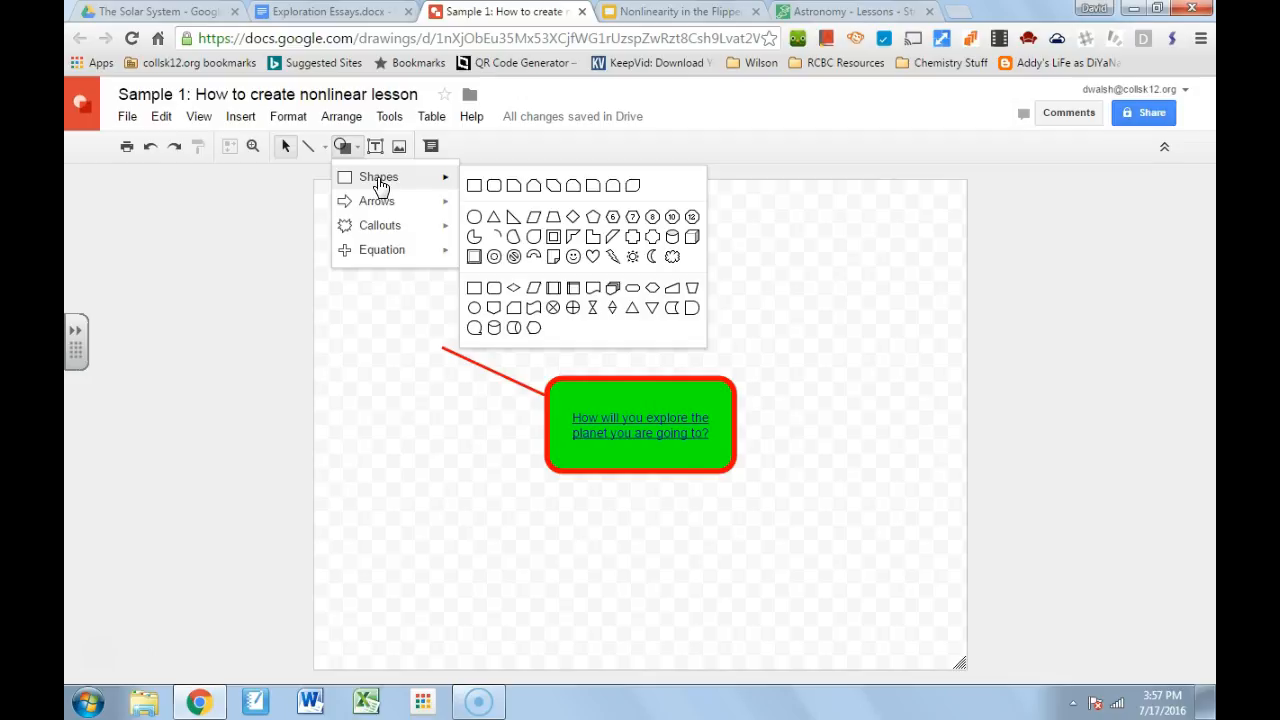
pyautogui.click(474, 216)
pyautogui.moveTo(359, 257); pyautogui.dragTo(455, 366)
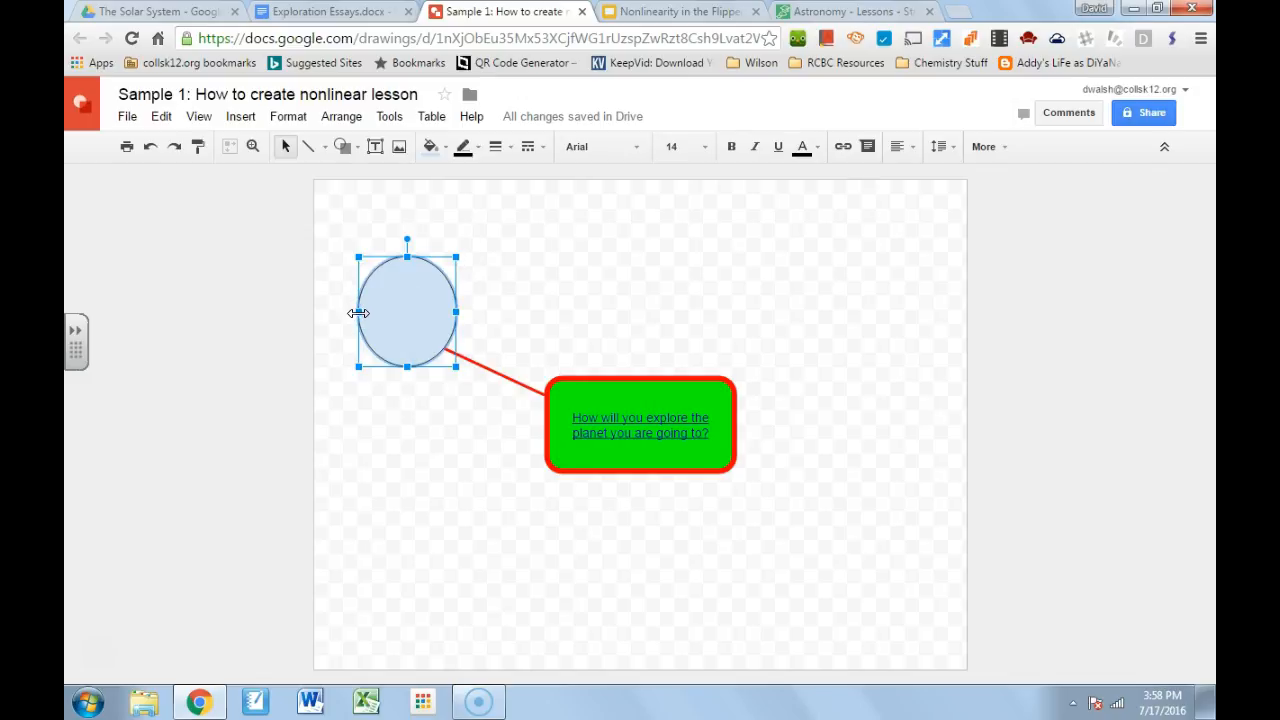
pyautogui.moveTo(357, 312); pyautogui.dragTo(342, 312)
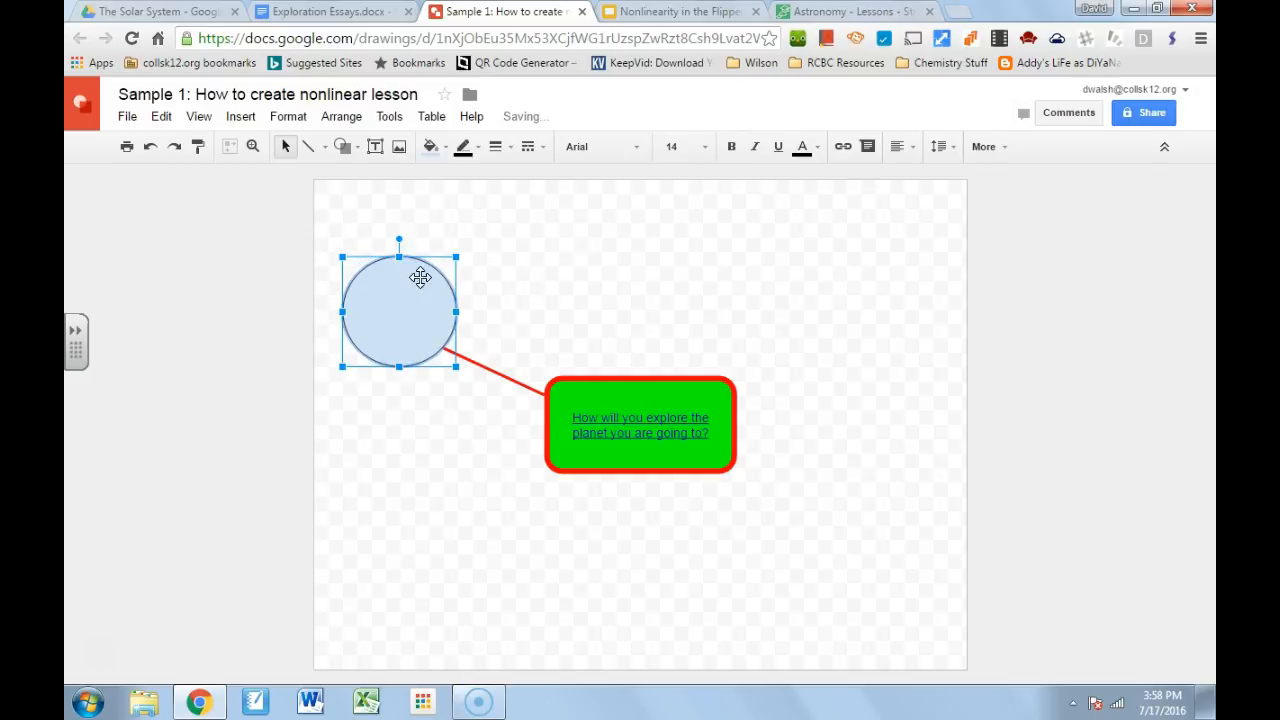
# Step: Fill the circle with magenta
pyautogui.click(437, 148)
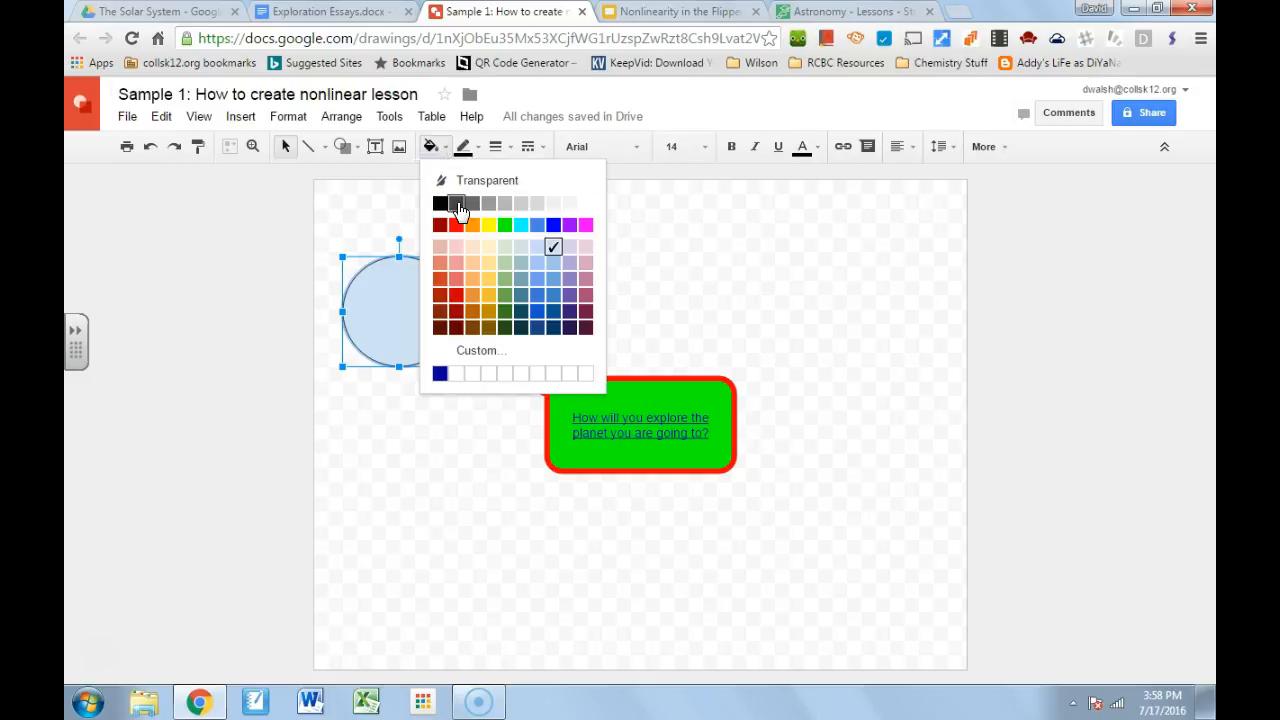
pyautogui.click(585, 224)
pyautogui.click(498, 250)
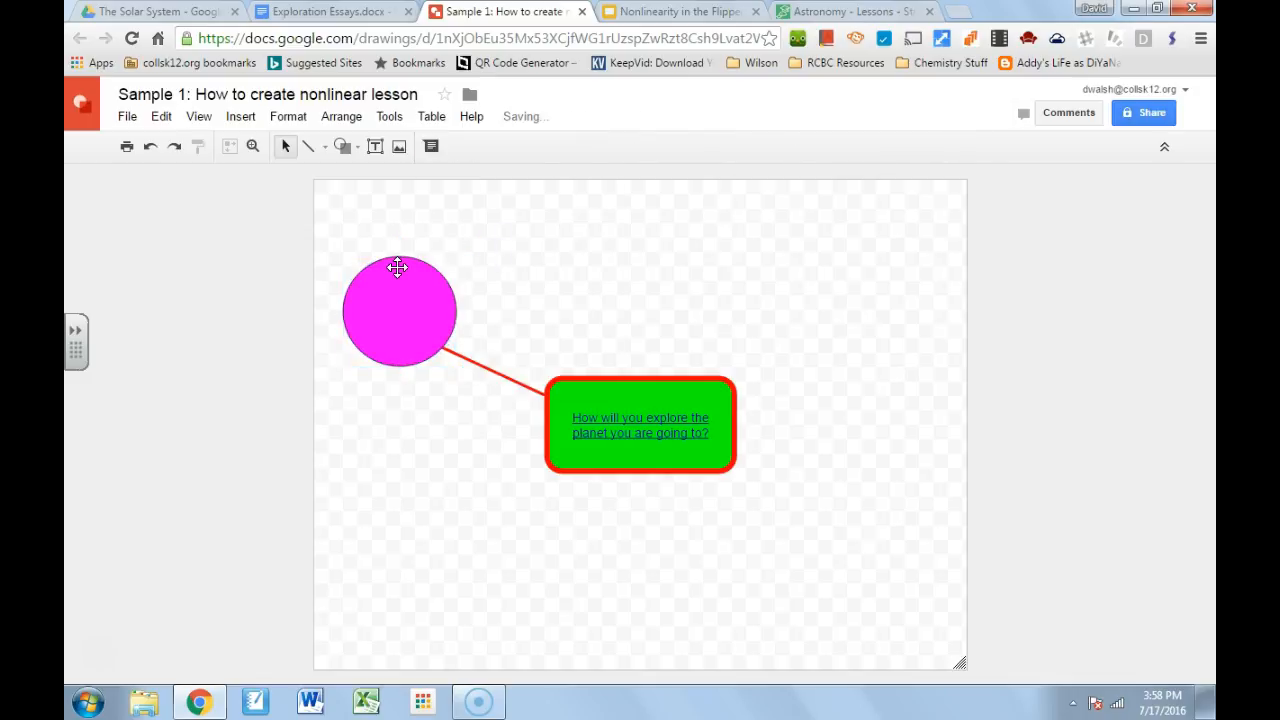
# Step: Label the magenta circle "Earth Based Telescopes"
pyautogui.click(382, 320)
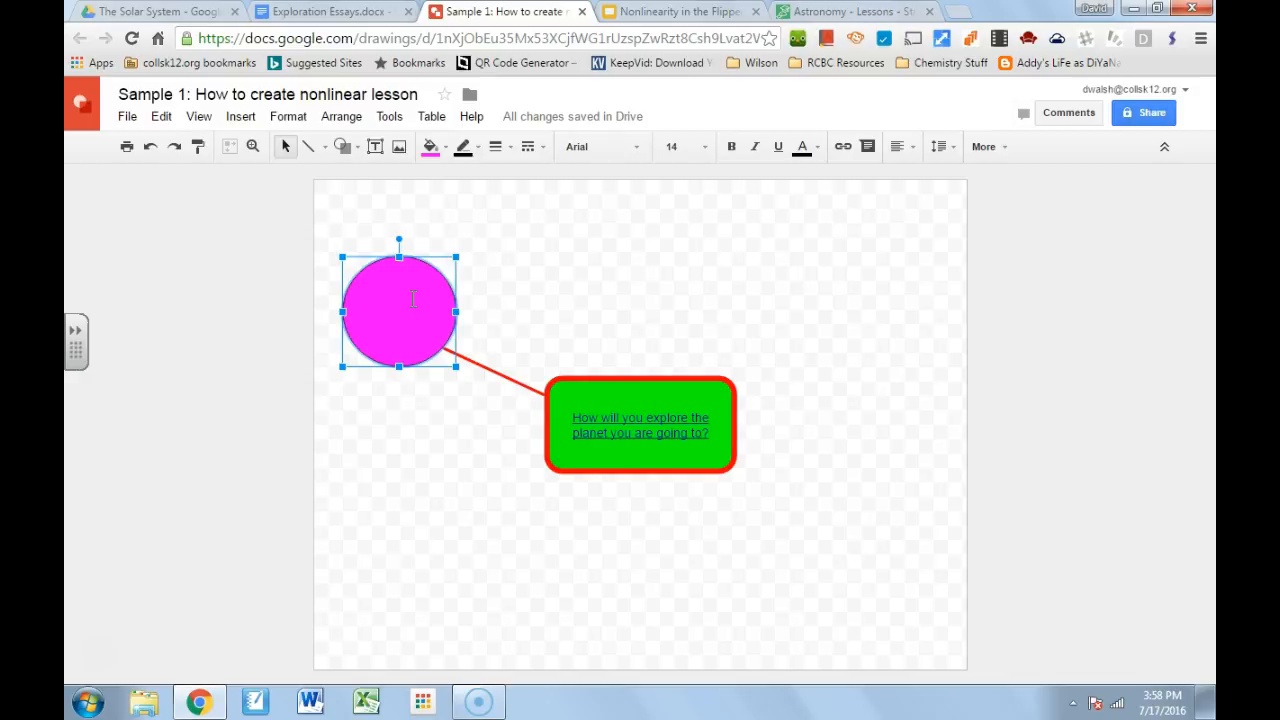
pyautogui.write('Ear')
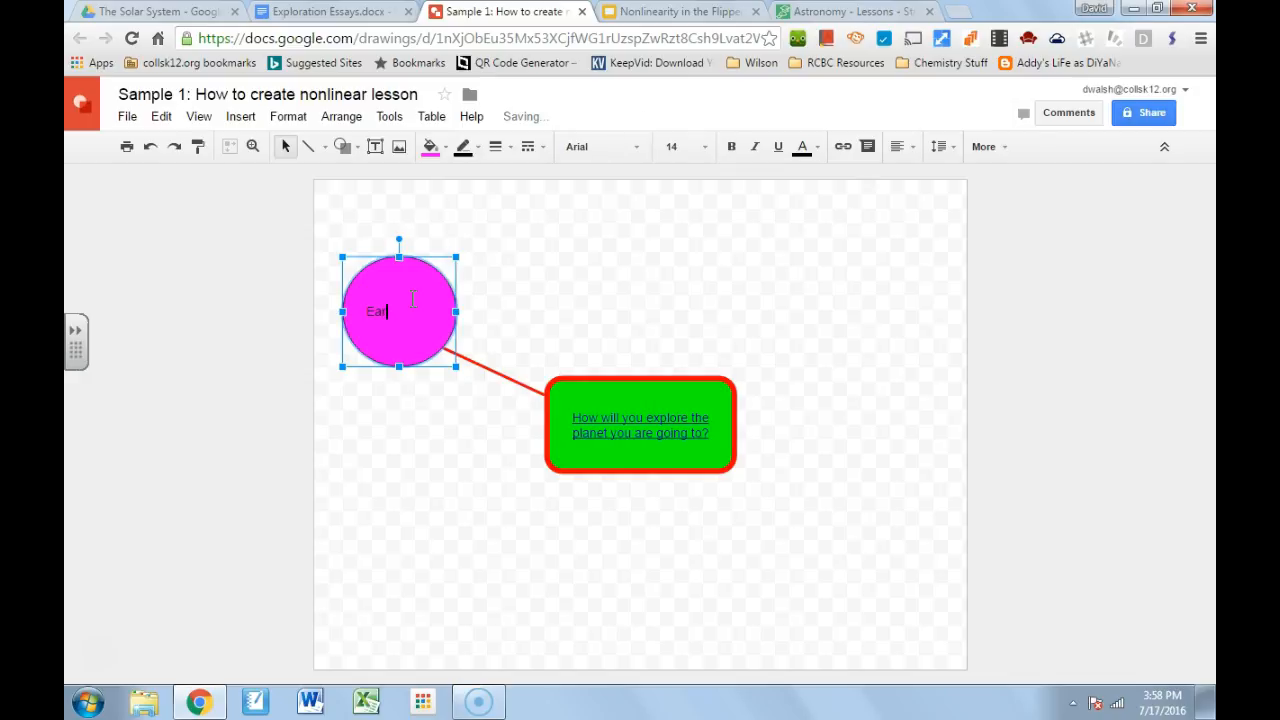
pyautogui.write('th Based Telescopes')
pyautogui.click(517, 306)
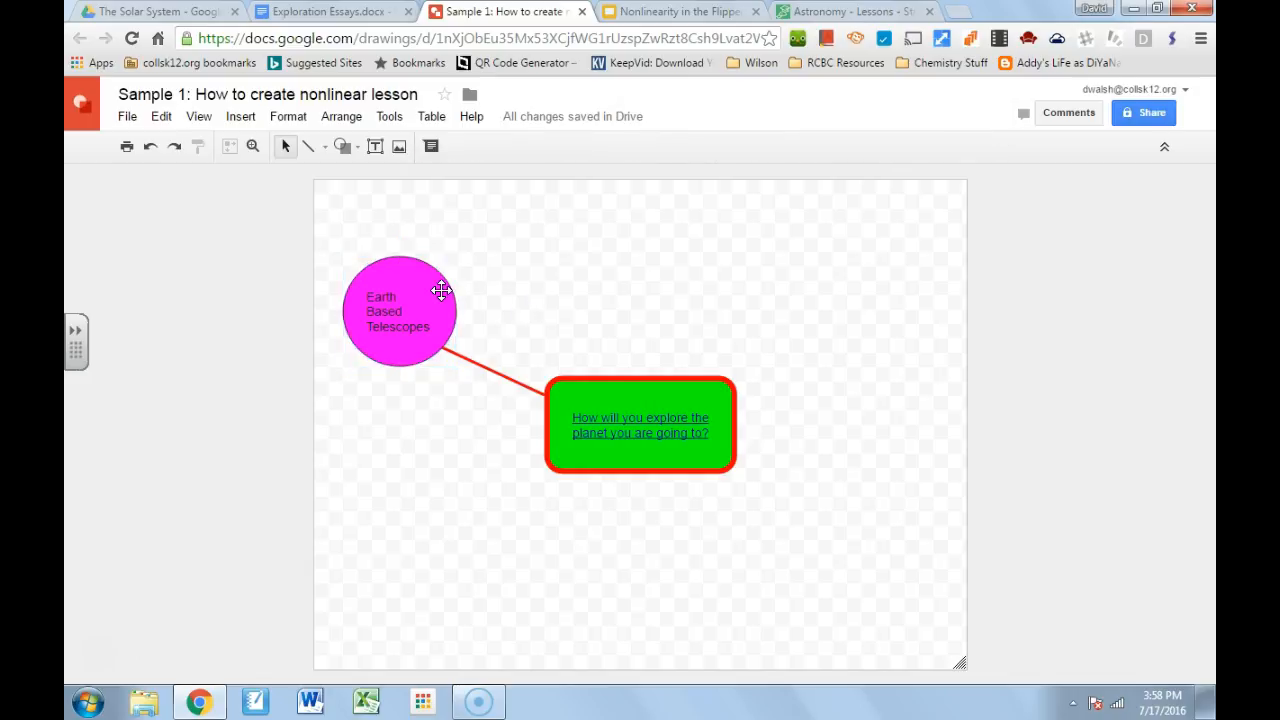
# Step: Center the circle's label and add a hyphen after "Earth" so it reads "Earth-Based Telescopes"
pyautogui.click(398, 308)
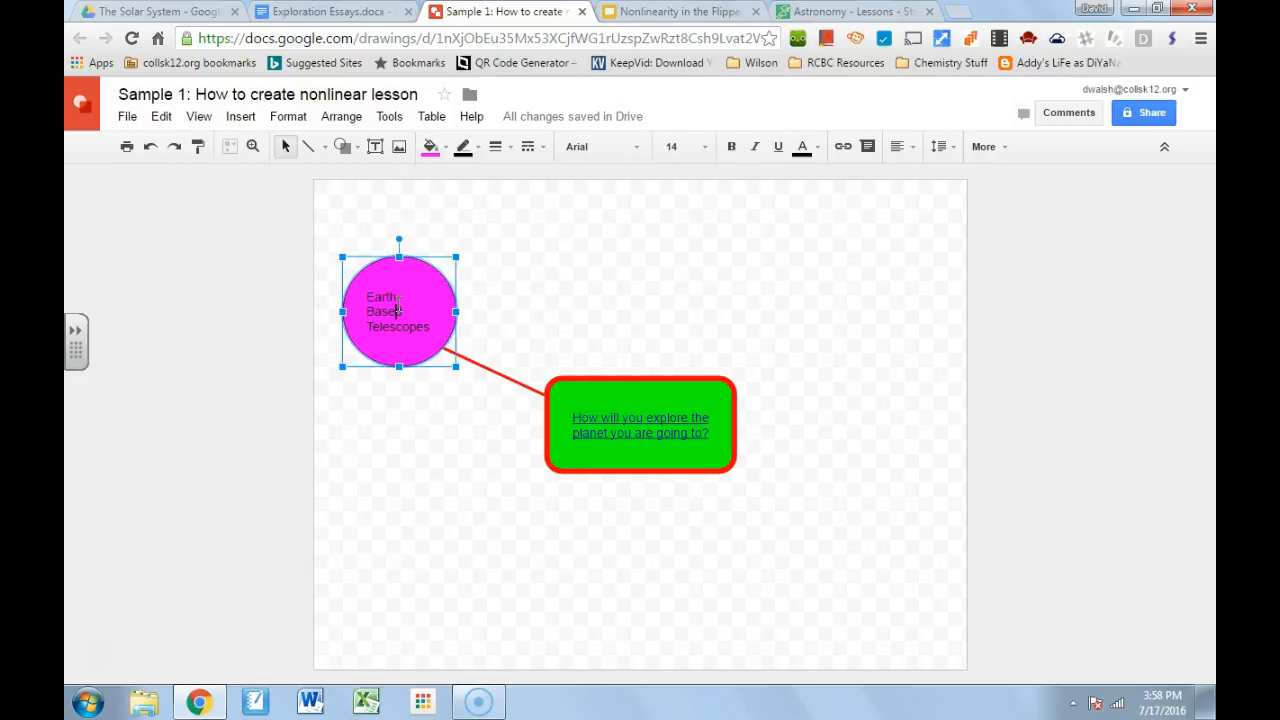
pyautogui.click(912, 148)
pyautogui.click(932, 177)
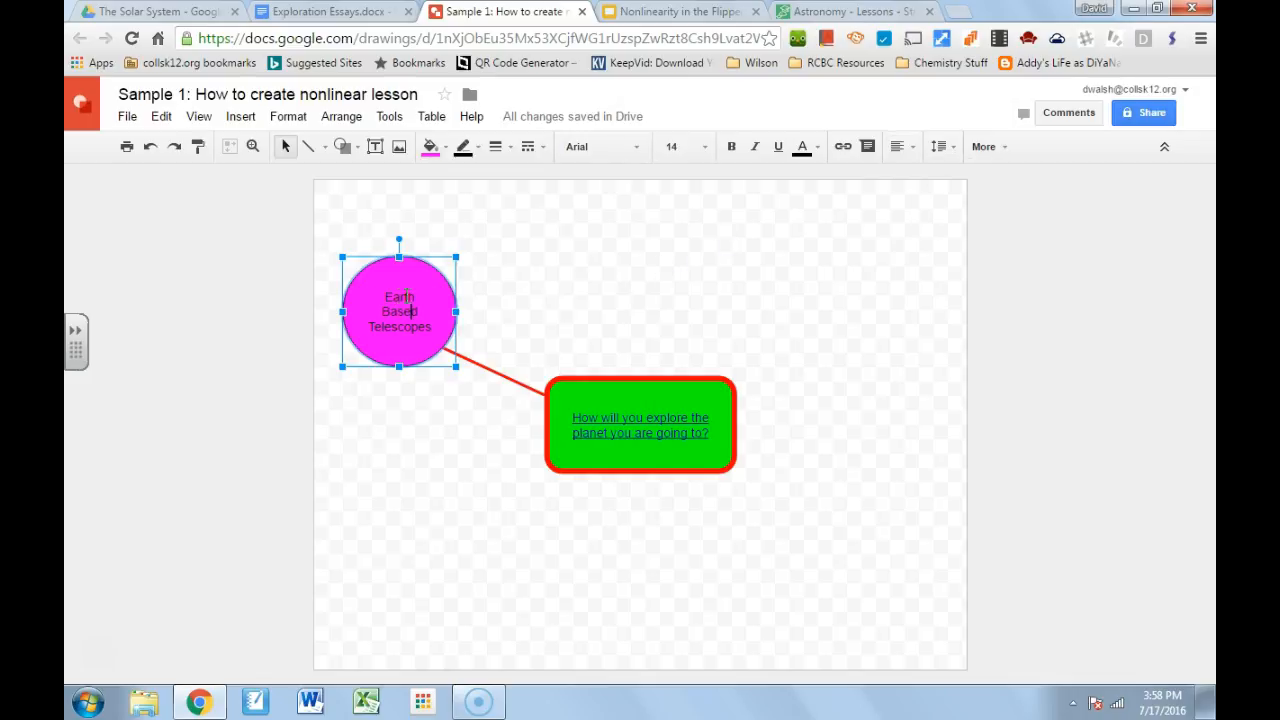
pyautogui.write('-')
# Step: Switch to the Astronomy course in Stile and open the Earth-Based Telescopes lesson from the Exploration Lessons folder
pyautogui.click(848, 12)
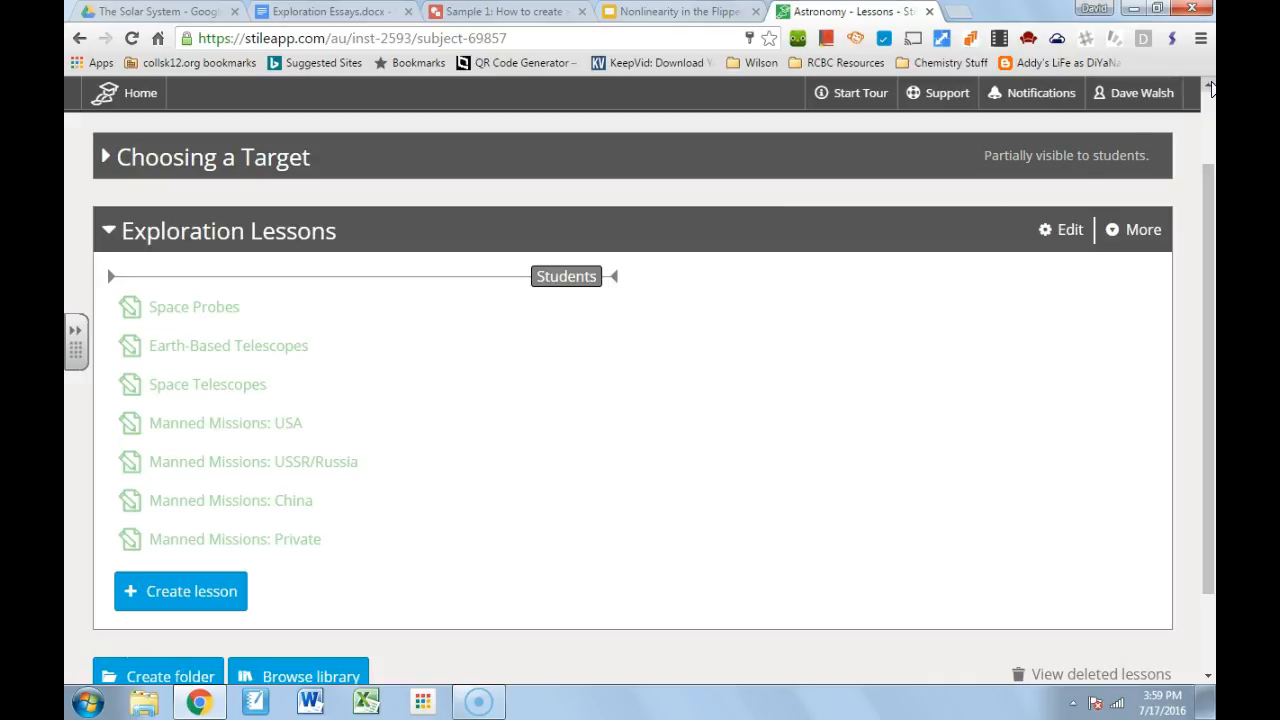
pyautogui.scroll(2, 1210, 88)
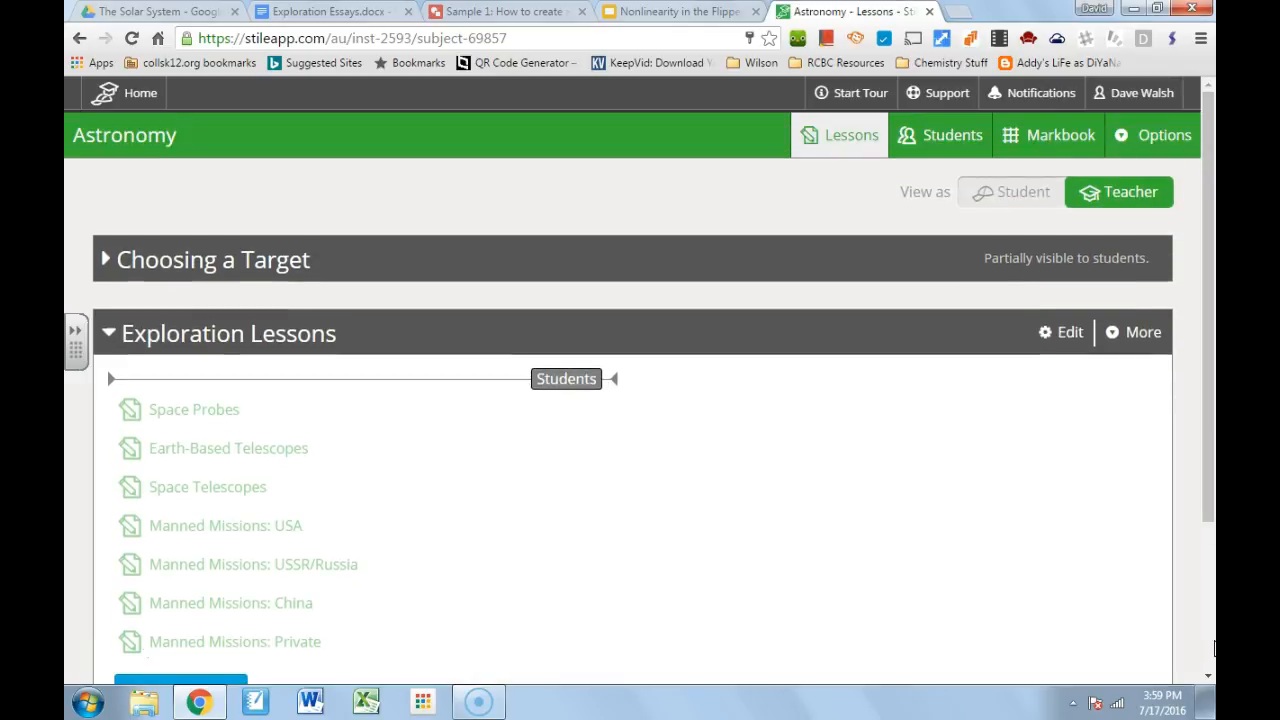
pyautogui.scroll(-1, 1208, 676)
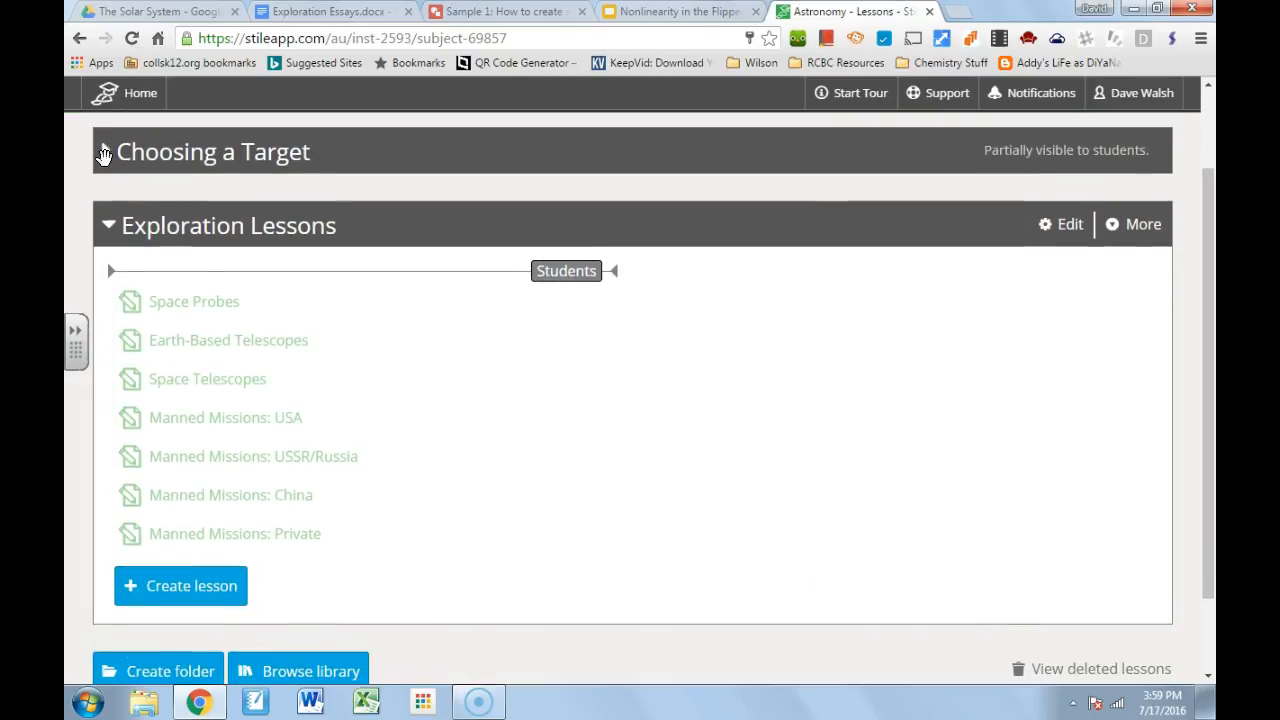
pyautogui.click(104, 149)
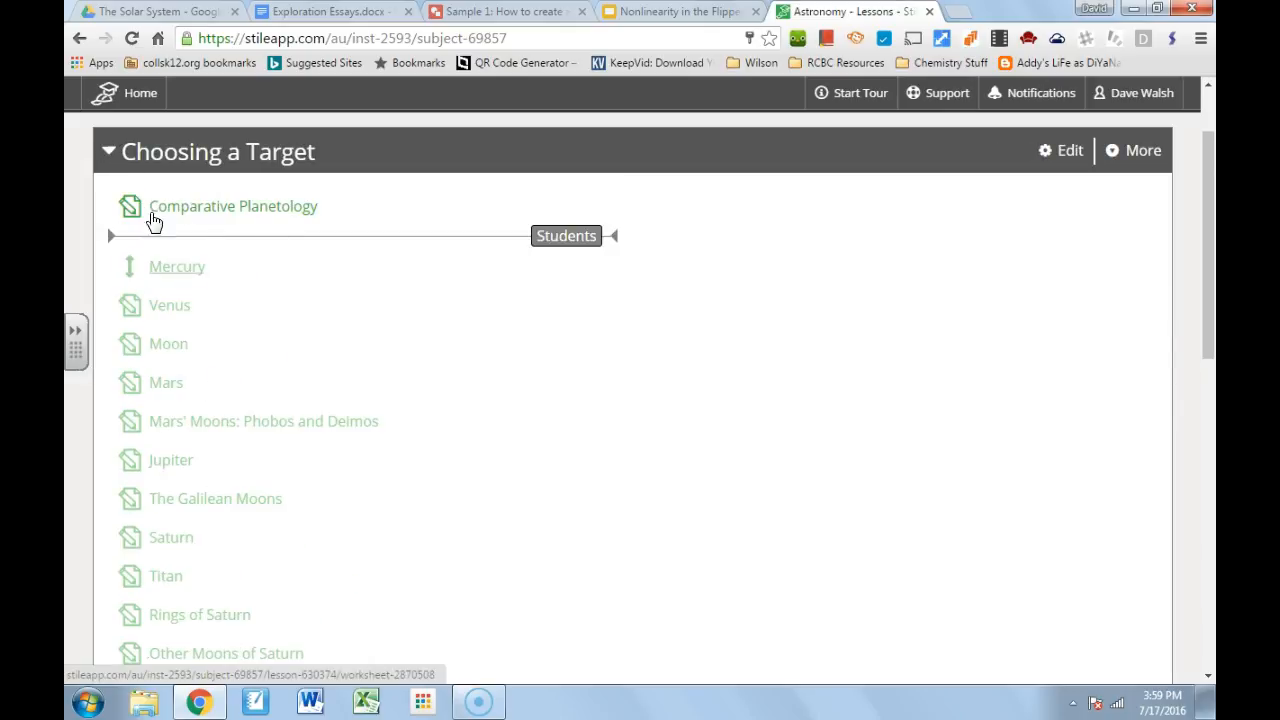
pyautogui.click(106, 150)
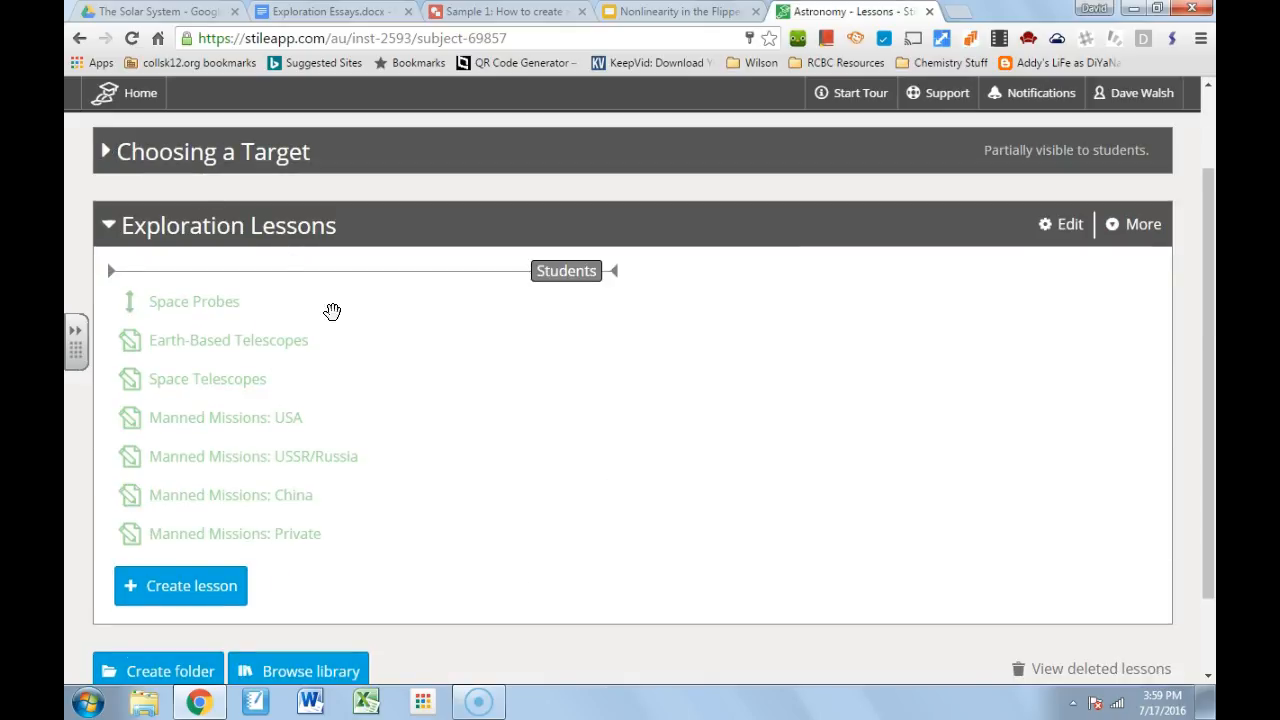
pyautogui.click(290, 345)
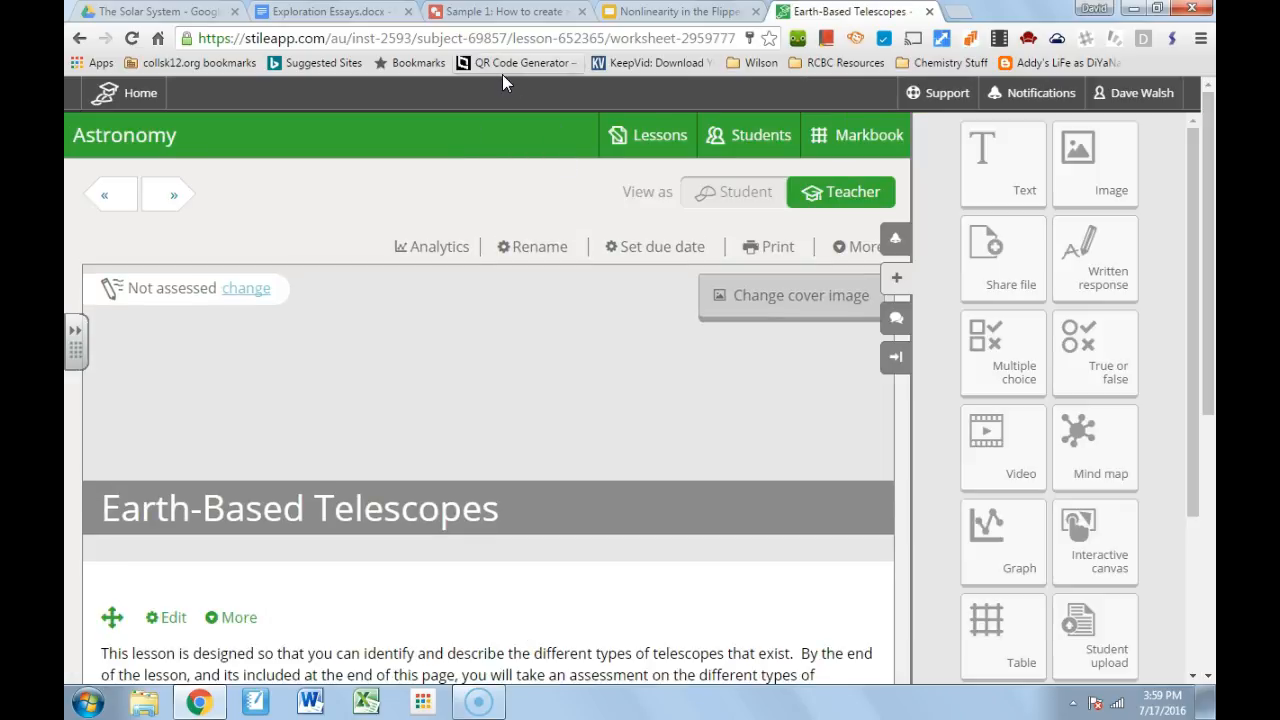
# Step: Copy the full web address of the Earth-Based Telescopes lesson page
pyautogui.moveTo(538, 38); pyautogui.dragTo(410, 32)
pyautogui.click(410, 35)
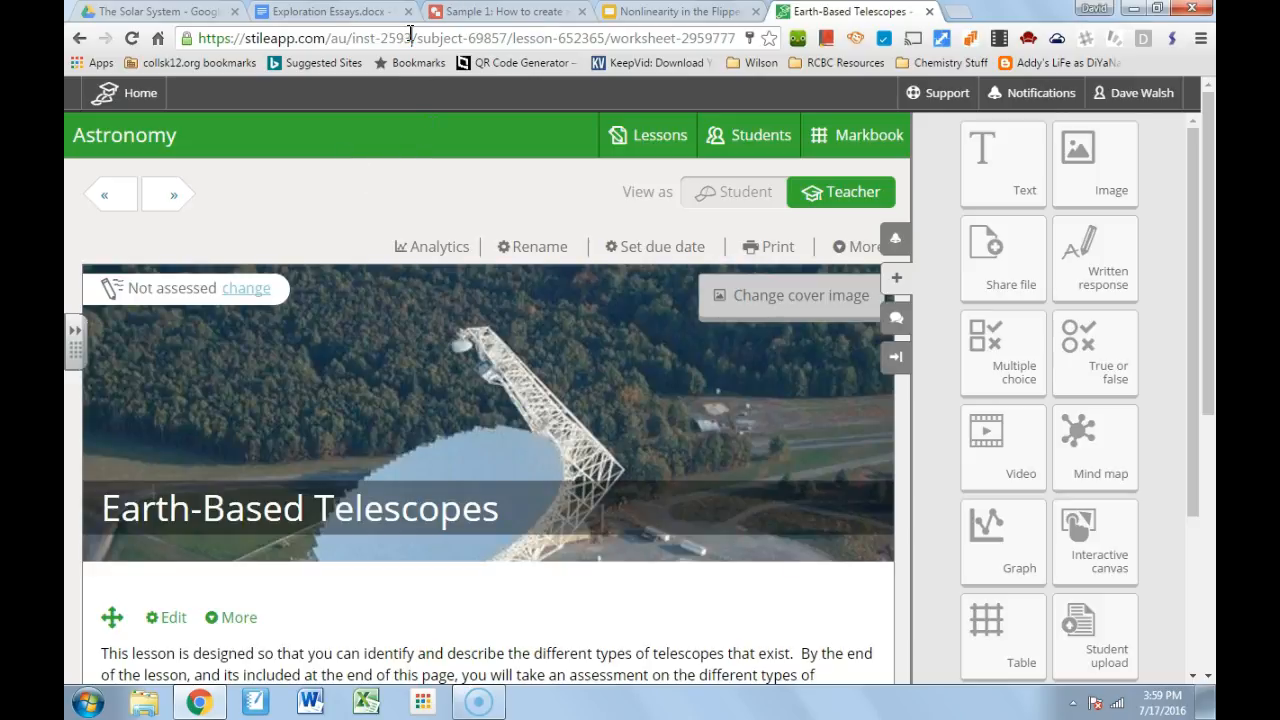
pyautogui.doubleClick(411, 34)
pyautogui.tripleClick(411, 36)
pyautogui.tripleClick(411, 38)
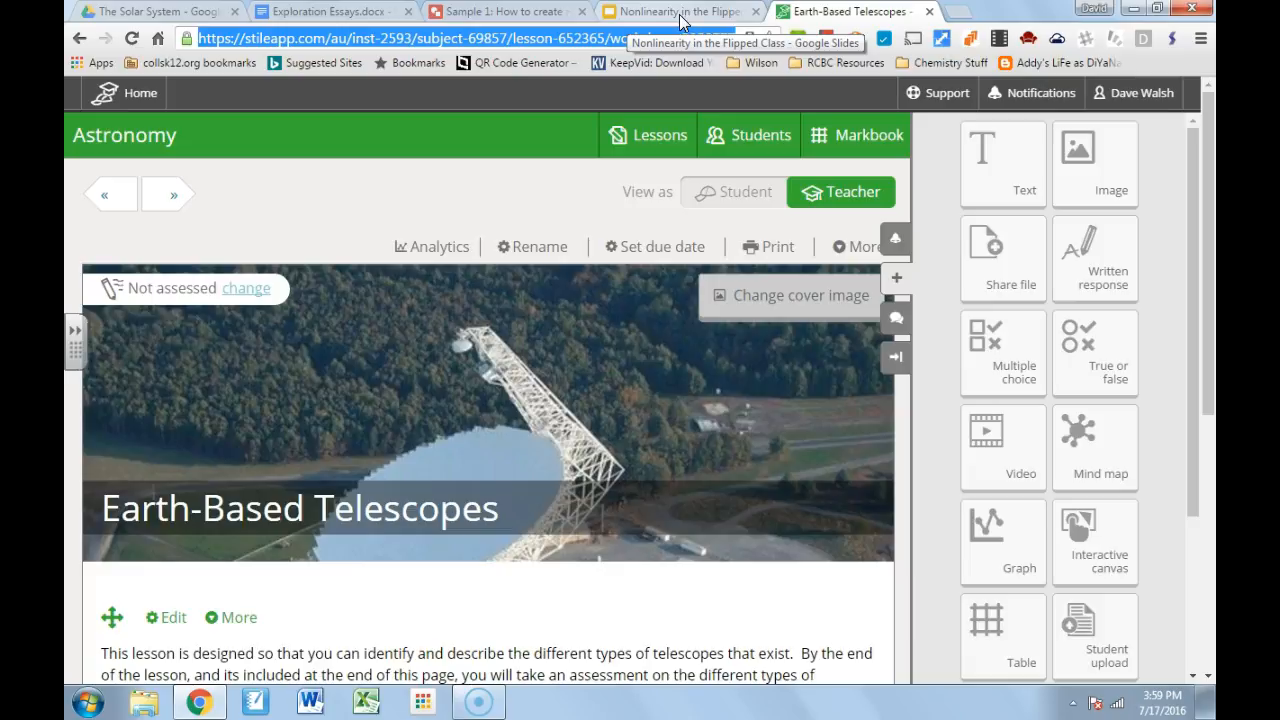
# Step: Return to the Google drawing and link the "Earth-Based Telescopes" label text to the copied lesson address
pyautogui.click(519, 12)
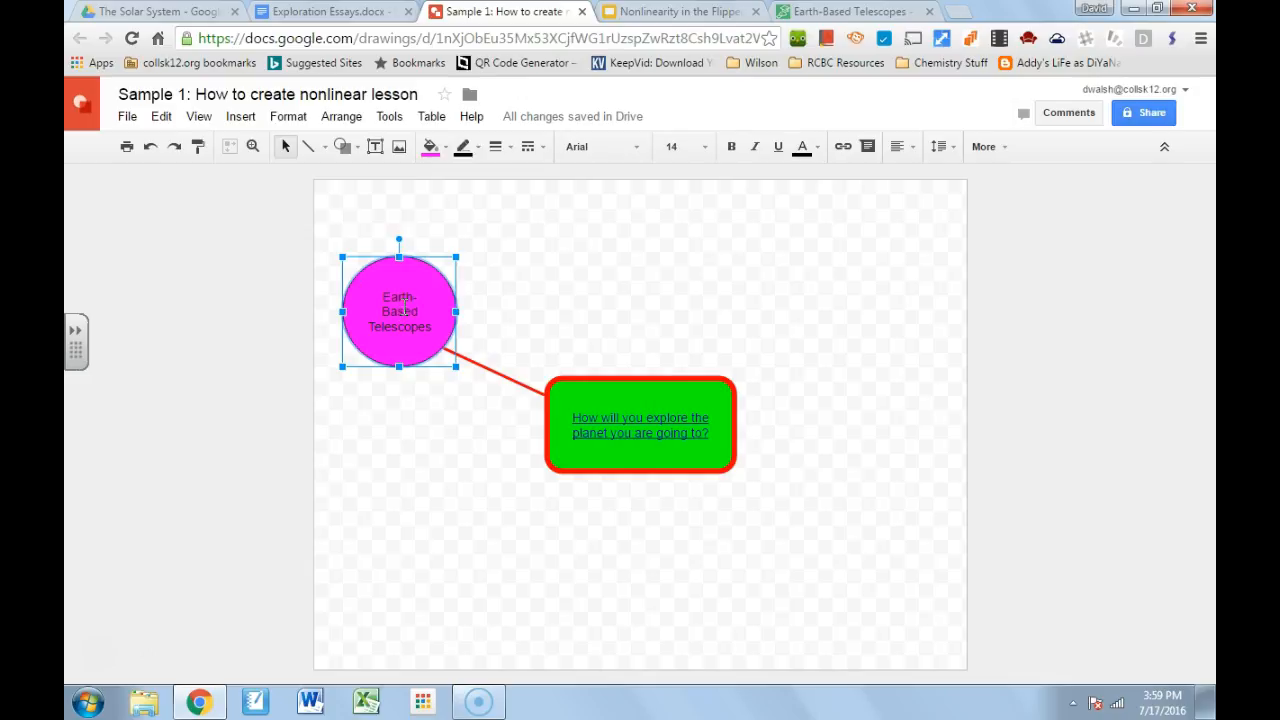
pyautogui.moveTo(382, 296); pyautogui.dragTo(424, 320)
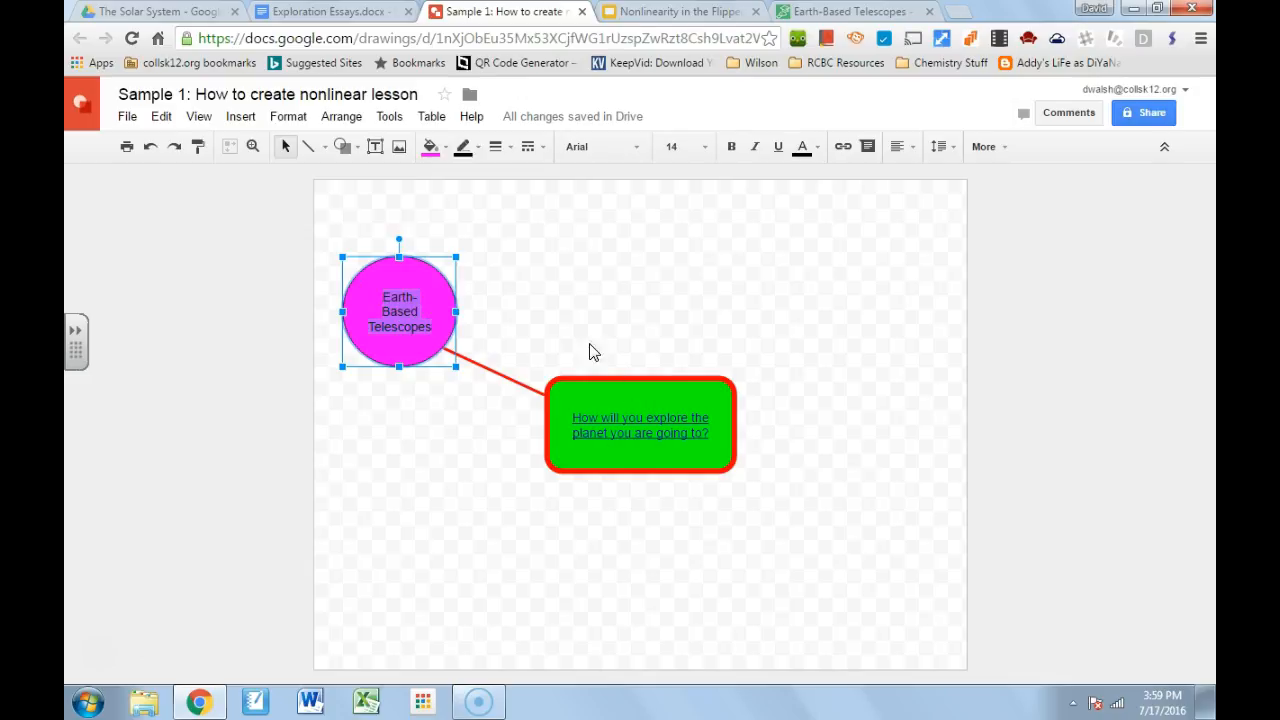
pyautogui.click(843, 147)
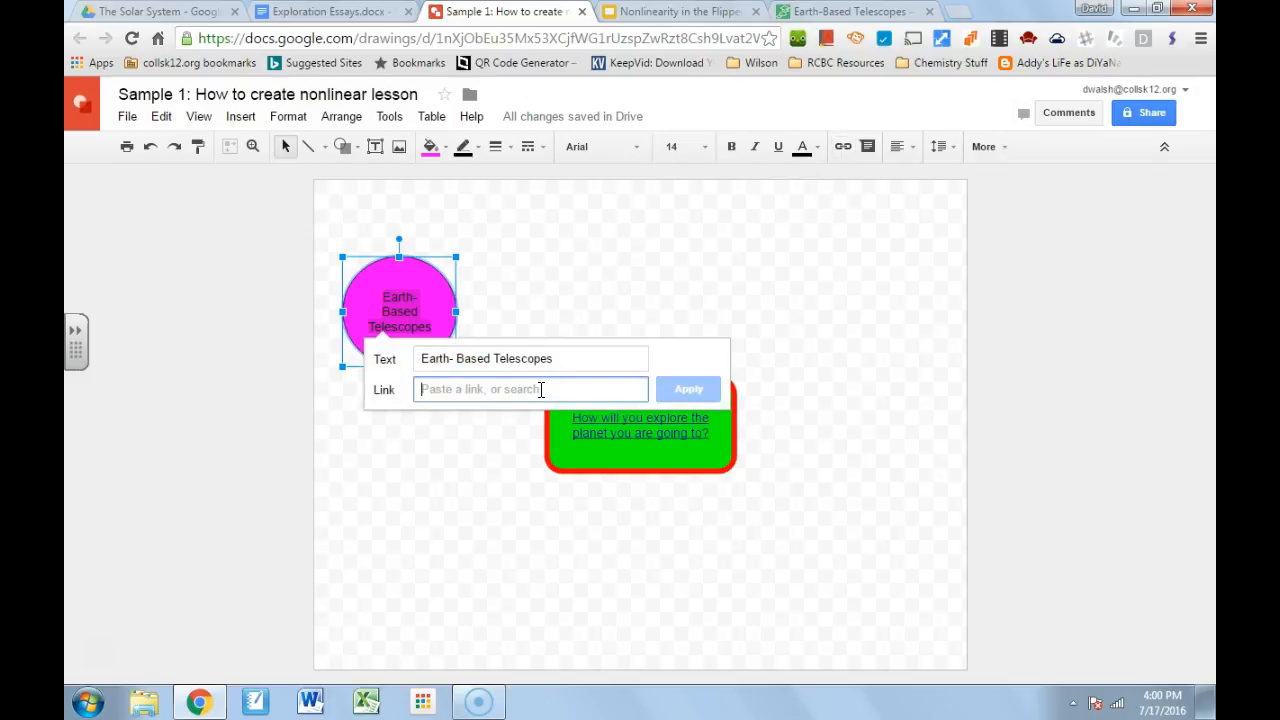
pyautogui.hotkey('ctrl', 'v')
pyautogui.click(688, 389)
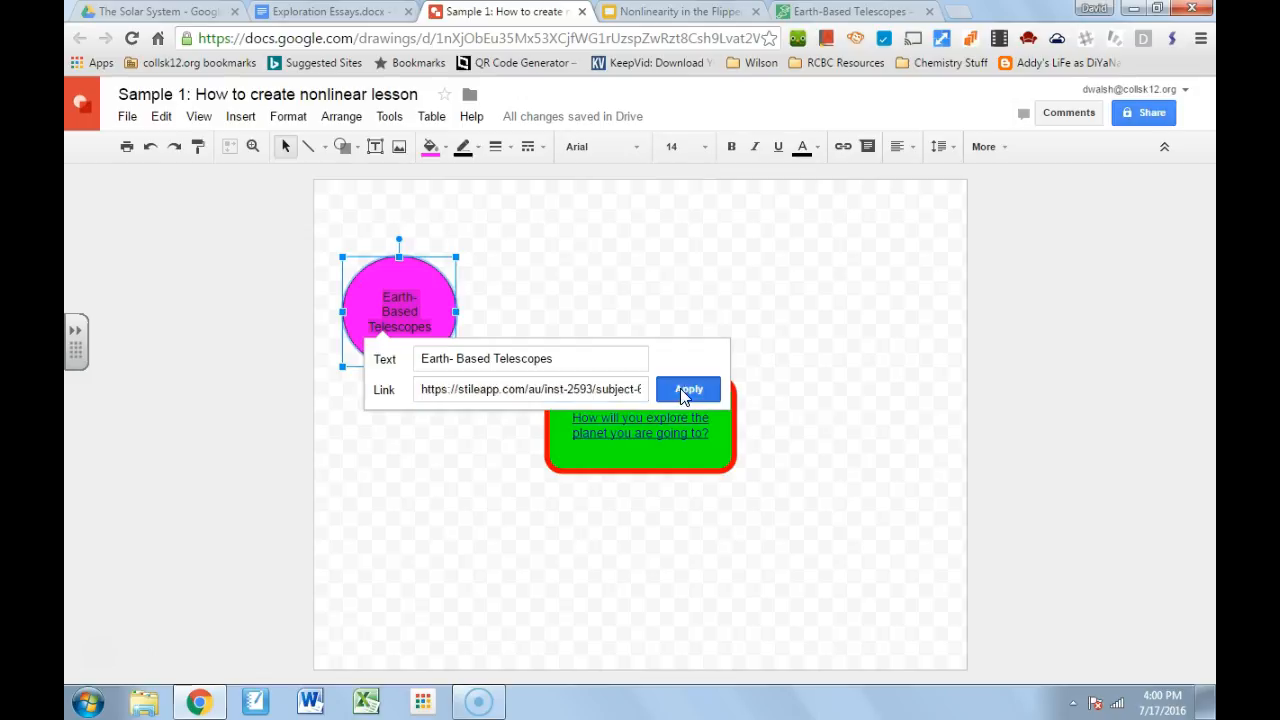
# Step: Link the magenta circle shape itself to the same lesson address
pyautogui.click(412, 272)
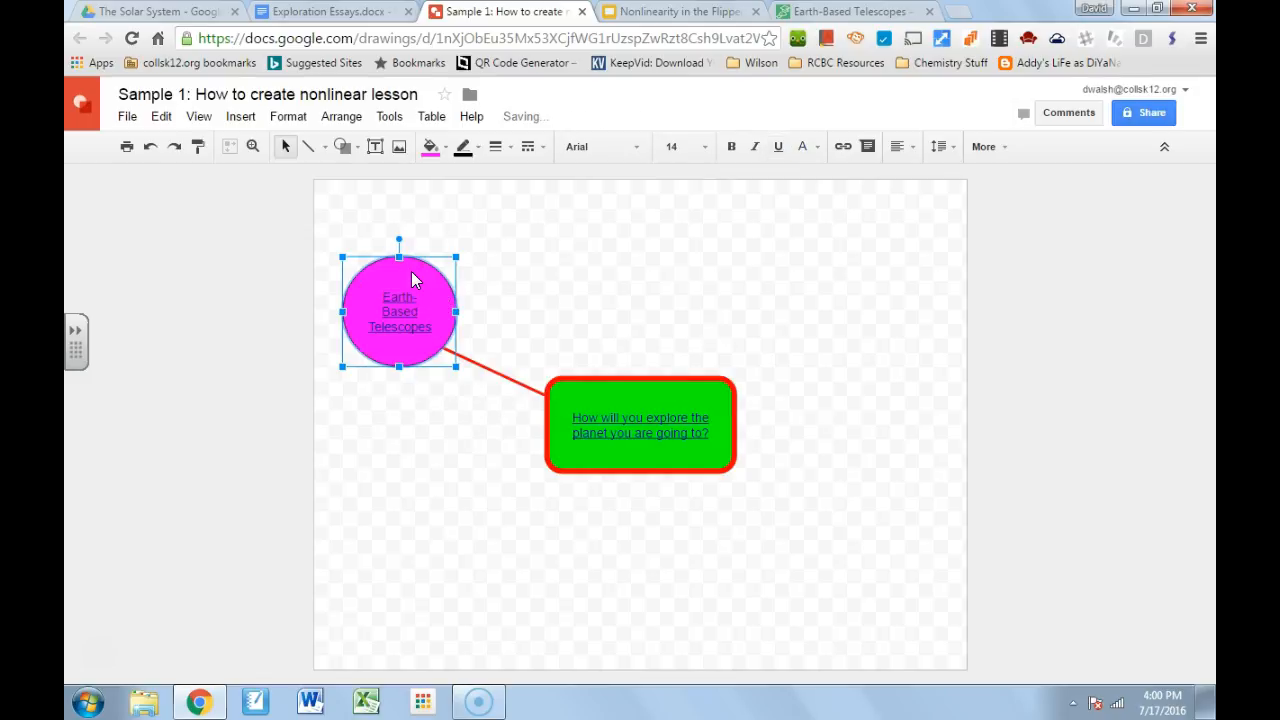
pyautogui.click(843, 146)
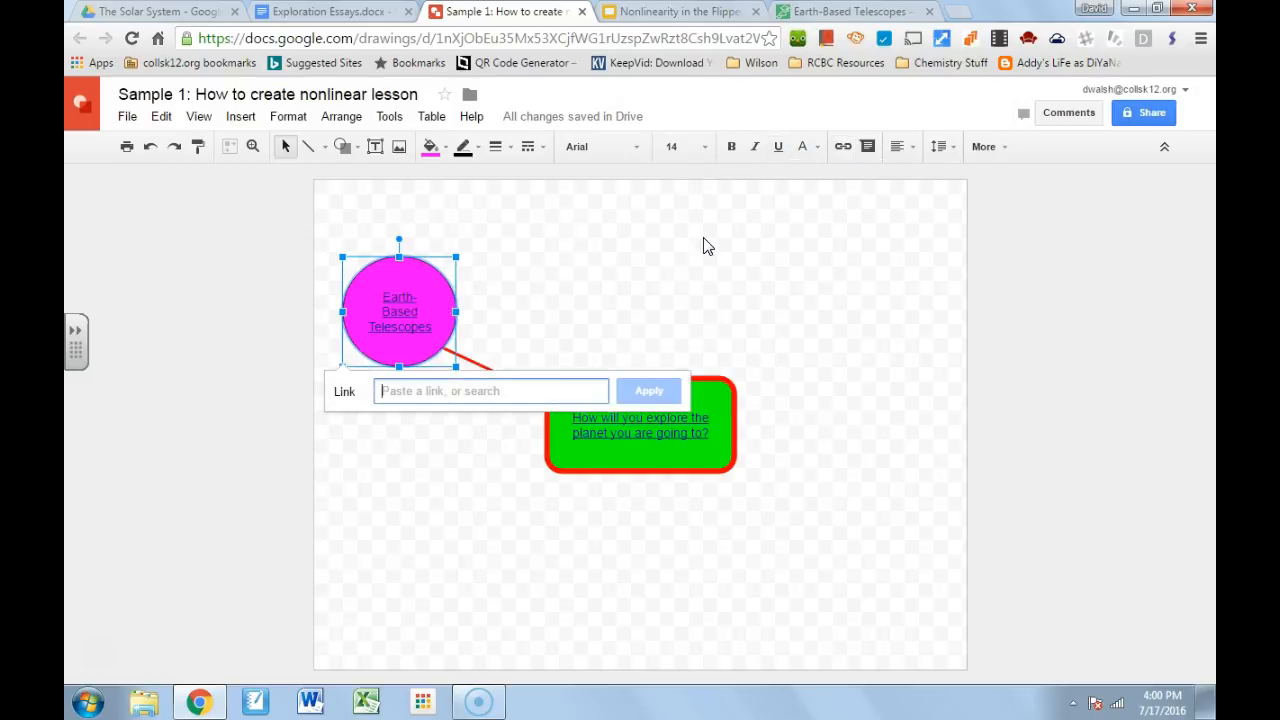
pyautogui.hotkey('ctrl', 'v')
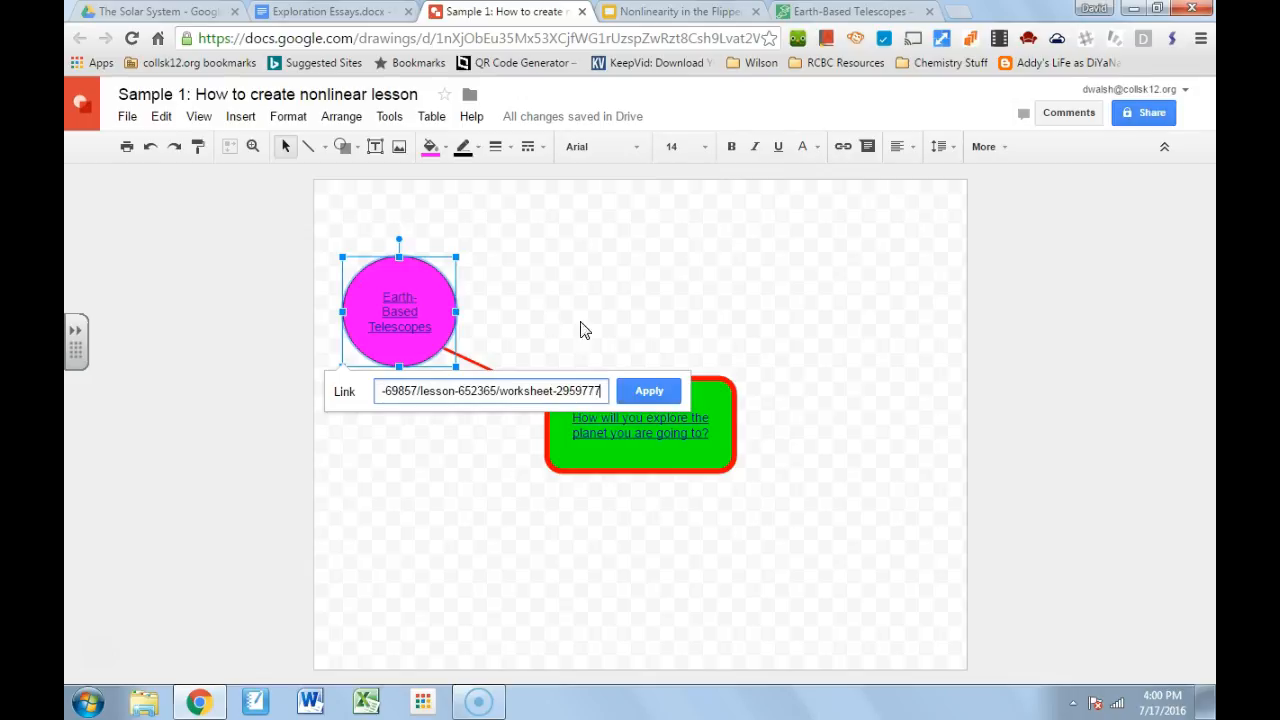
pyautogui.click(650, 391)
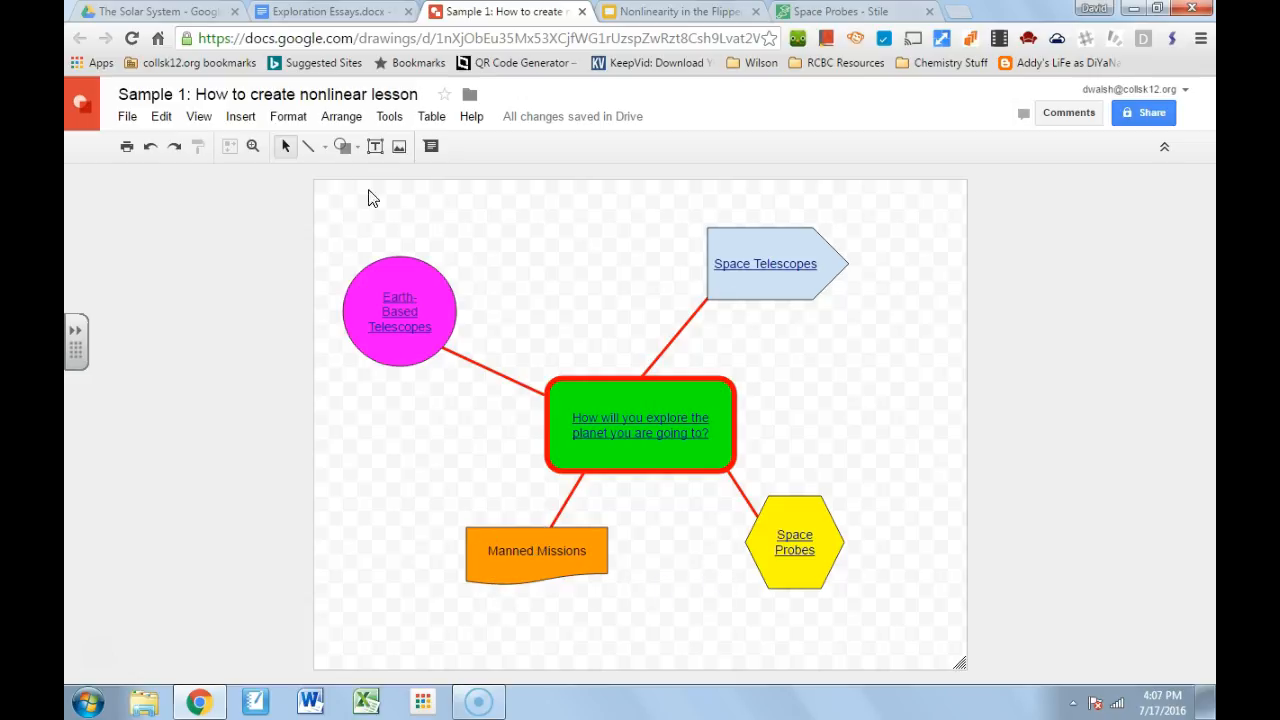
# Step: Draw a short line extending left from the orange Manned Missions shape
pyautogui.click(307, 148)
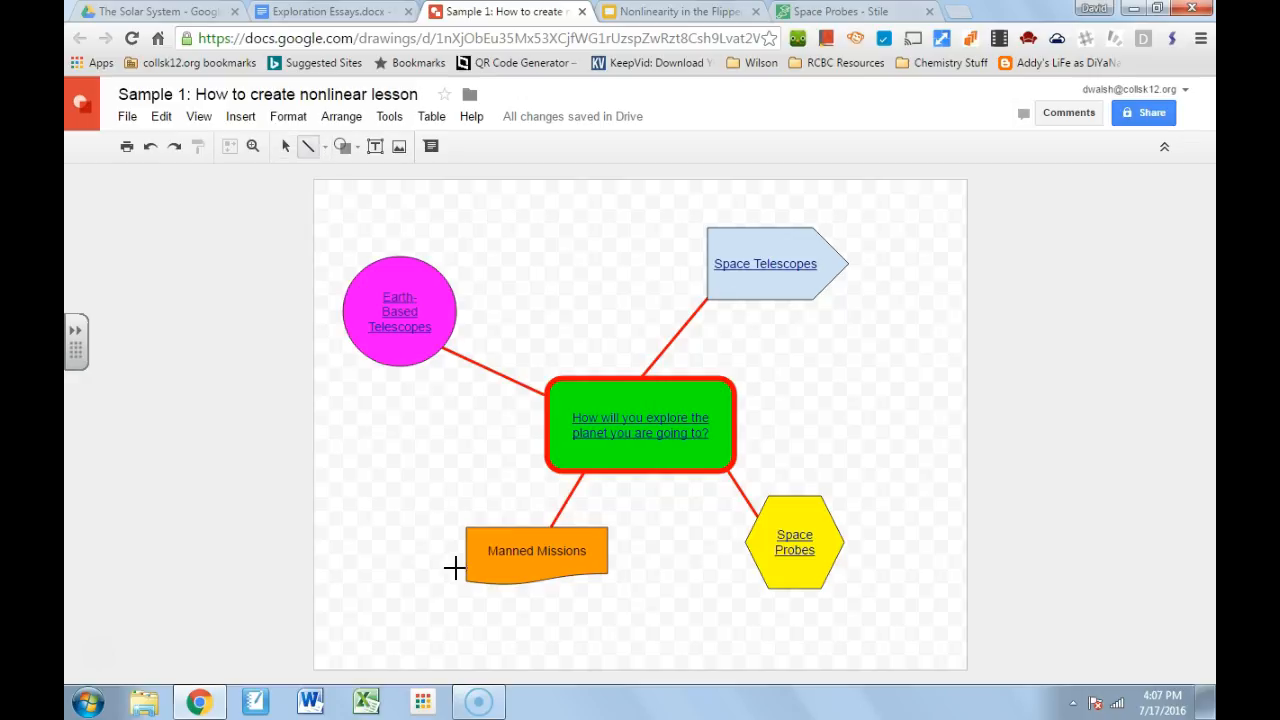
pyautogui.moveTo(463, 541); pyautogui.dragTo(424, 553)
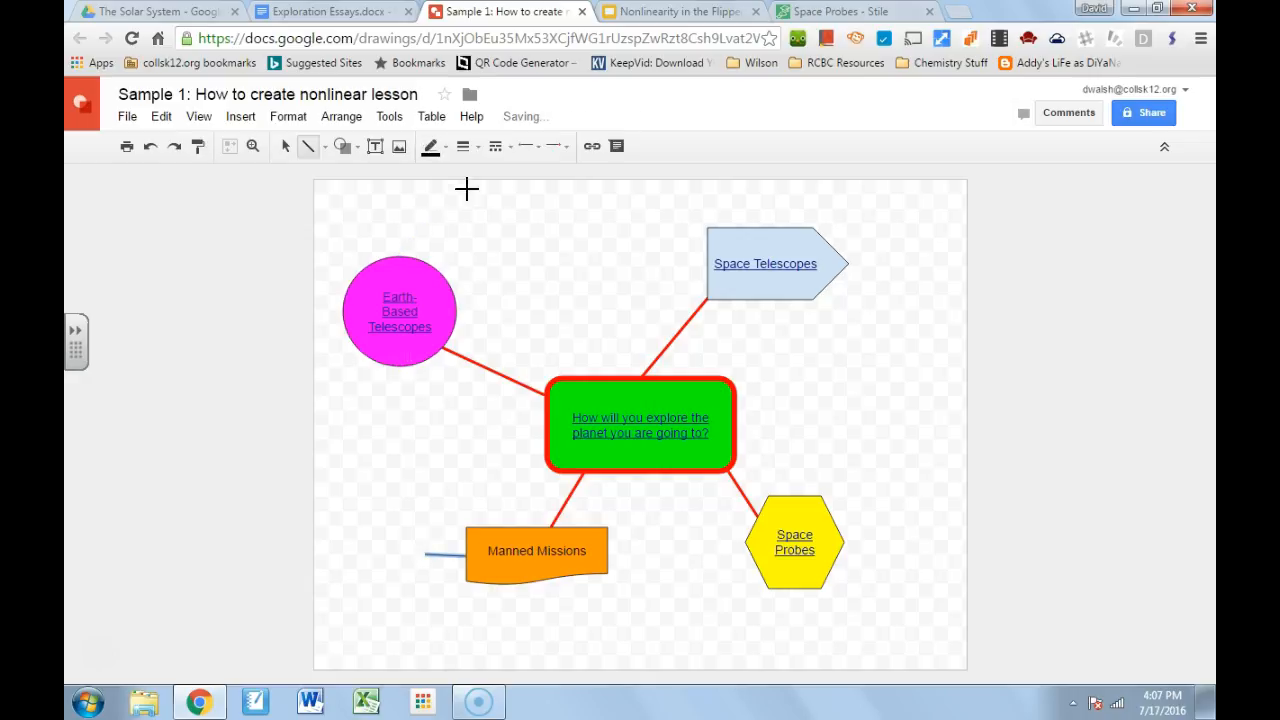